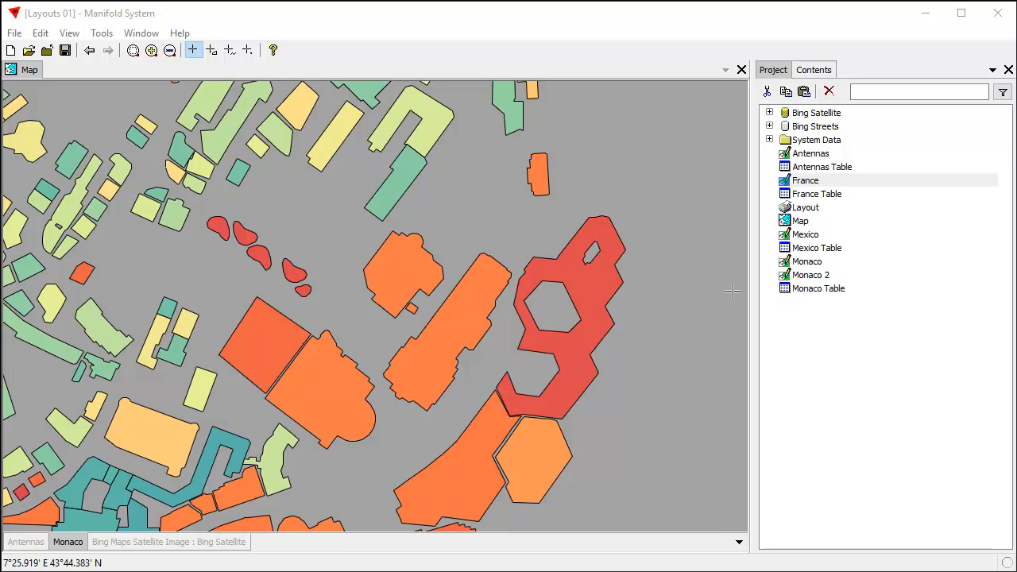
# - Toggle the Monaco layer off and back on, and briefly show the Bing Maps Satellite Image layer beneath it
pyautogui.keyDown('shift'); pyautogui.click(68, 542); pyautogui.keyUp('shift')
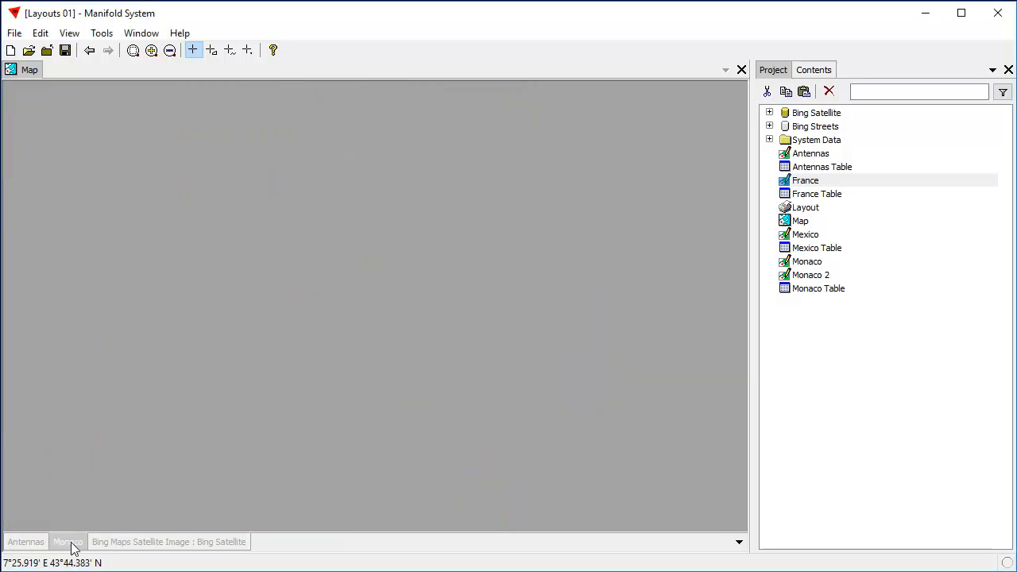
pyautogui.keyDown('shift'); pyautogui.click(70, 543); pyautogui.keyUp('shift')
pyautogui.keyDown('shift'); pyautogui.click(127, 545); pyautogui.keyUp('shift')
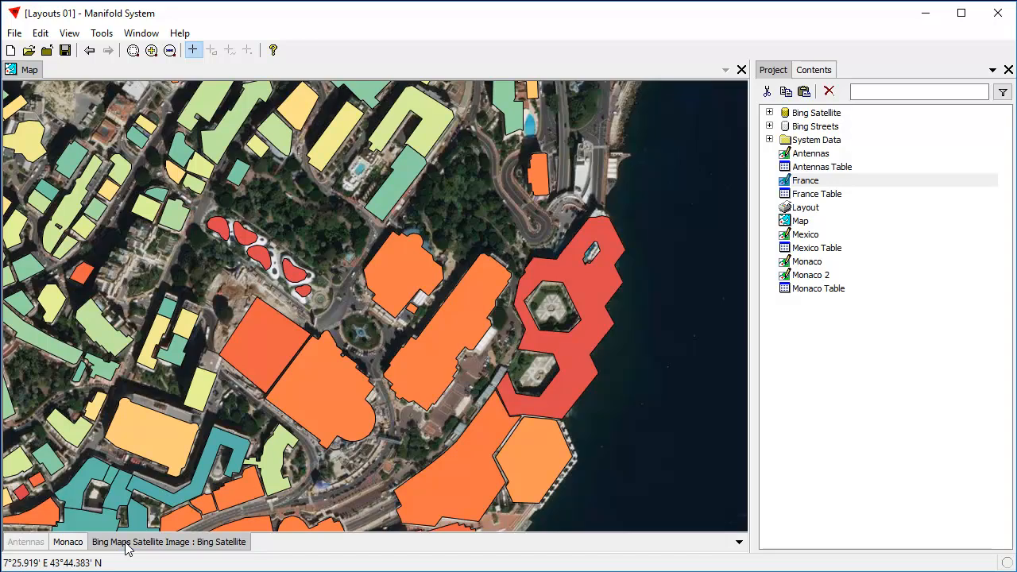
pyautogui.keyDown('shift'); pyautogui.click(127, 545); pyautogui.keyUp('shift')
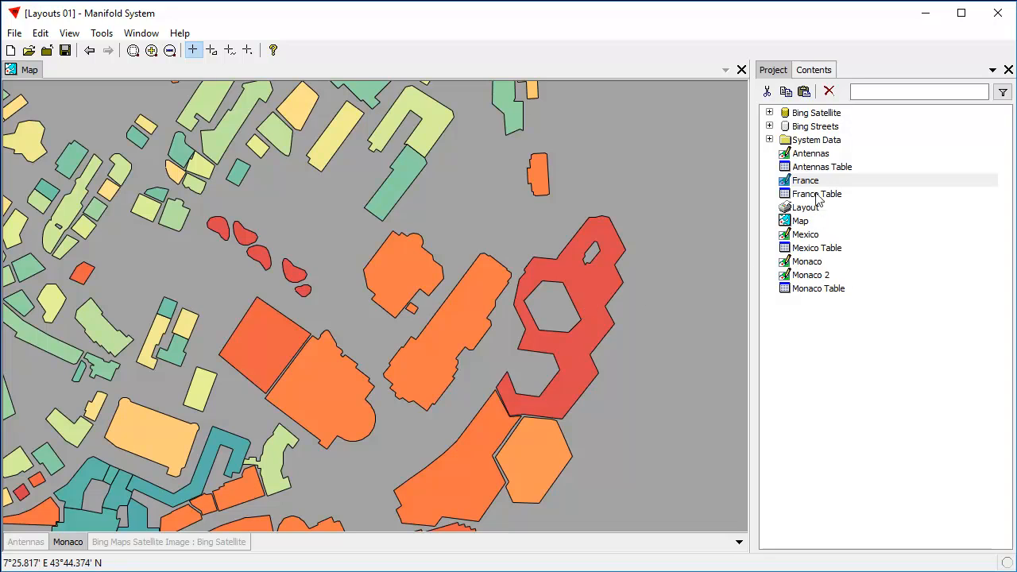
# - Open the France drawing and recolor its area fill by Province with a red-to-purple Color Brewer palette
pyautogui.moveTo(806, 186)
pyautogui.doubleClick(807, 184)
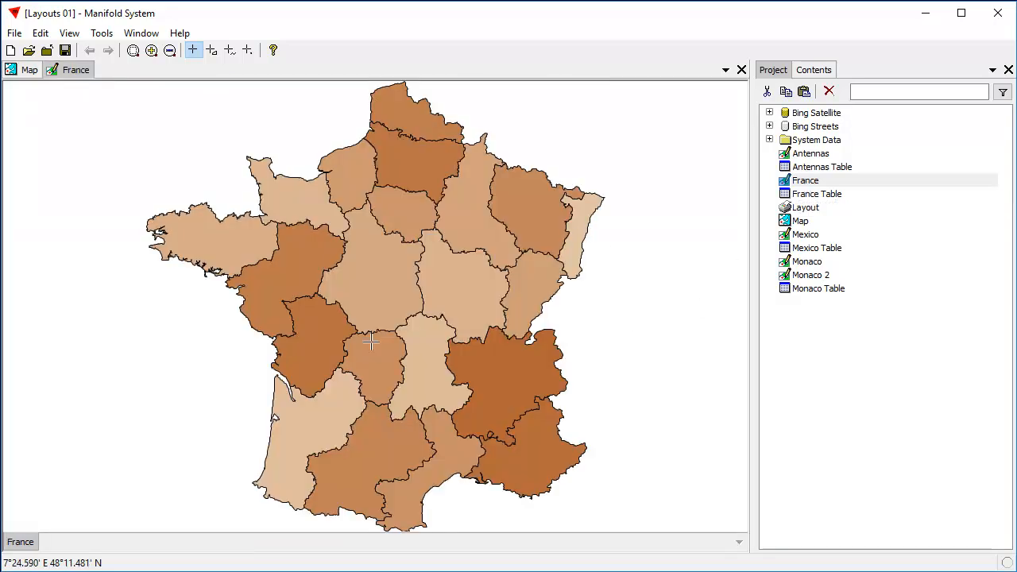
pyautogui.click(821, 69)
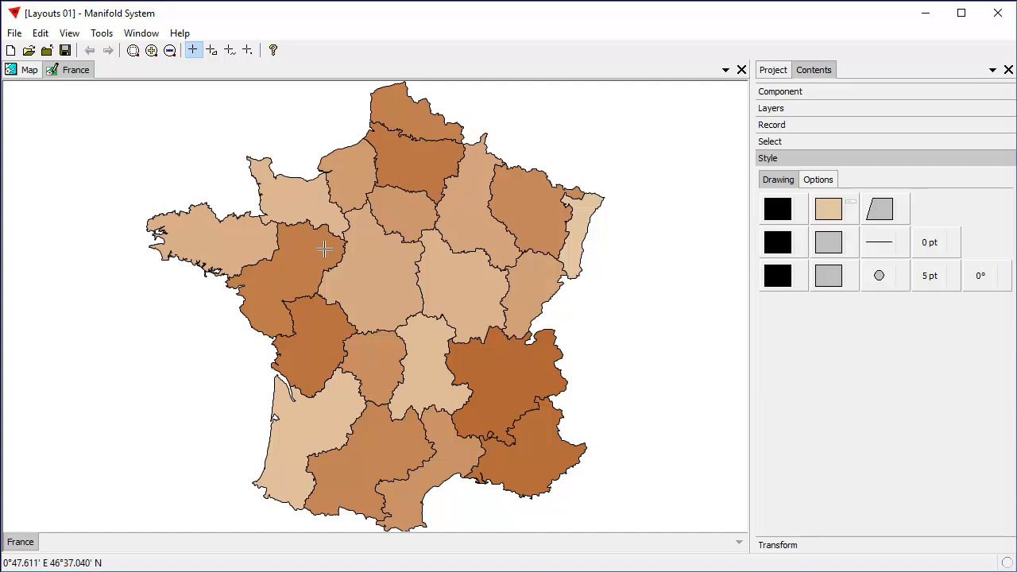
pyautogui.click(853, 220)
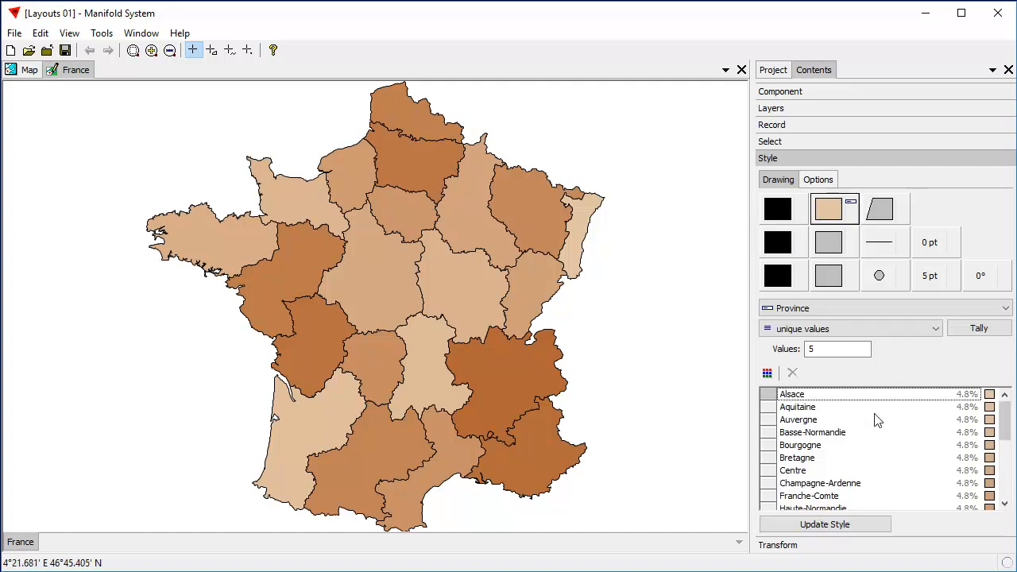
pyautogui.click(768, 377)
pyautogui.moveTo(828, 414)
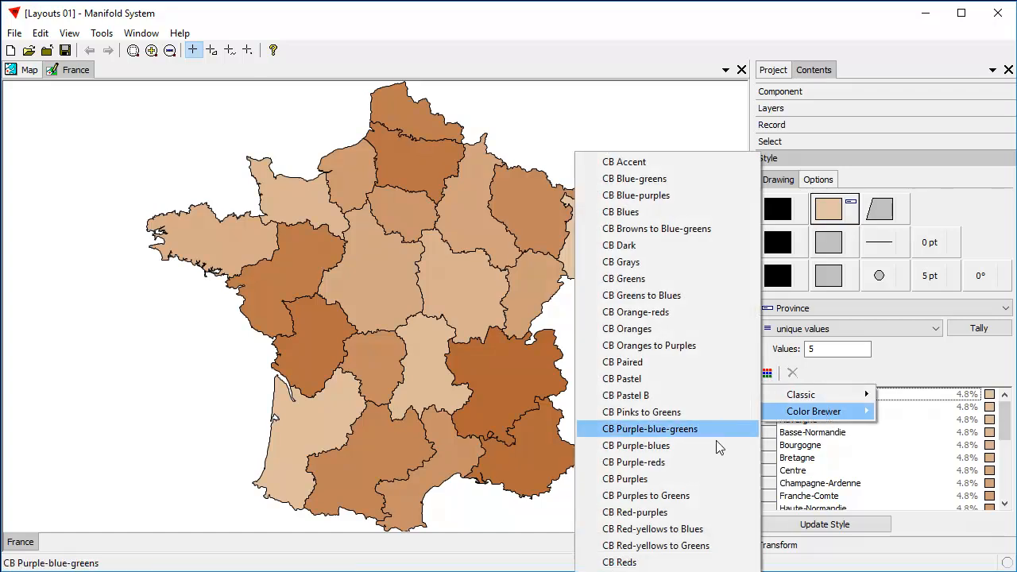
pyautogui.click(699, 571)
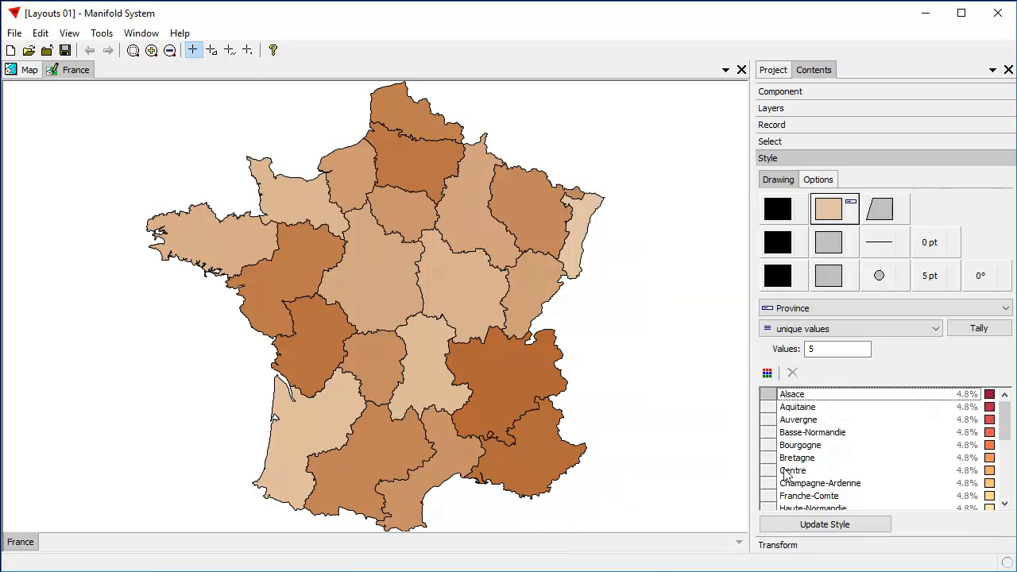
pyautogui.click(819, 526)
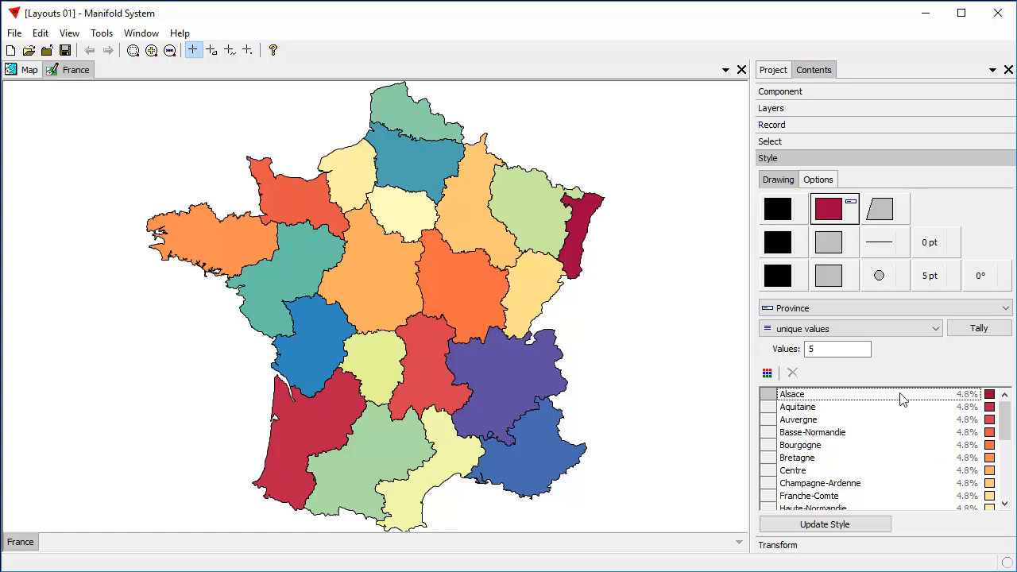
# - Try a solid blue area fill on the France drawing, replace it with solid pink, and close the drawing
pyautogui.click(830, 208)
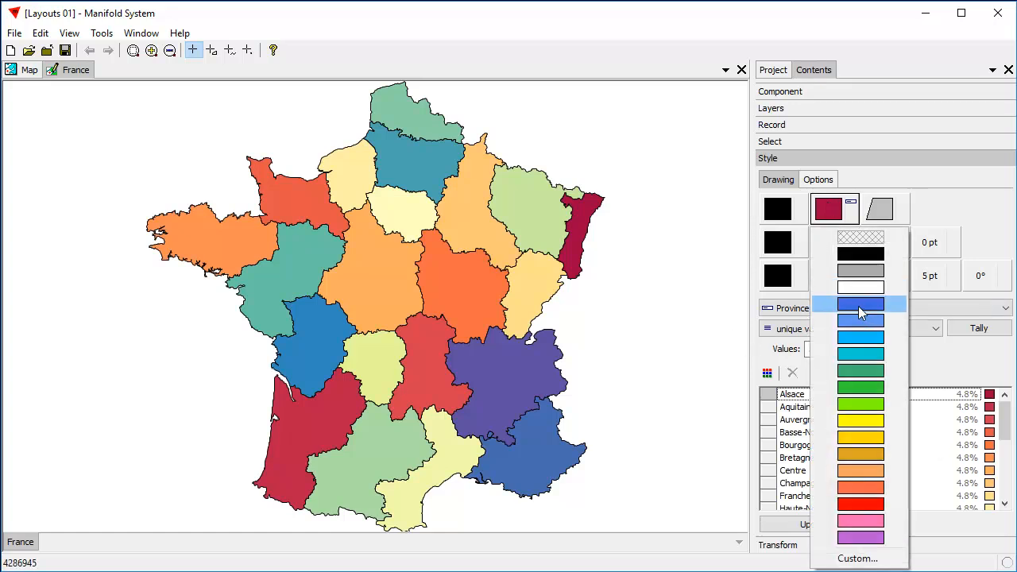
pyautogui.click(859, 304)
pyautogui.click(831, 211)
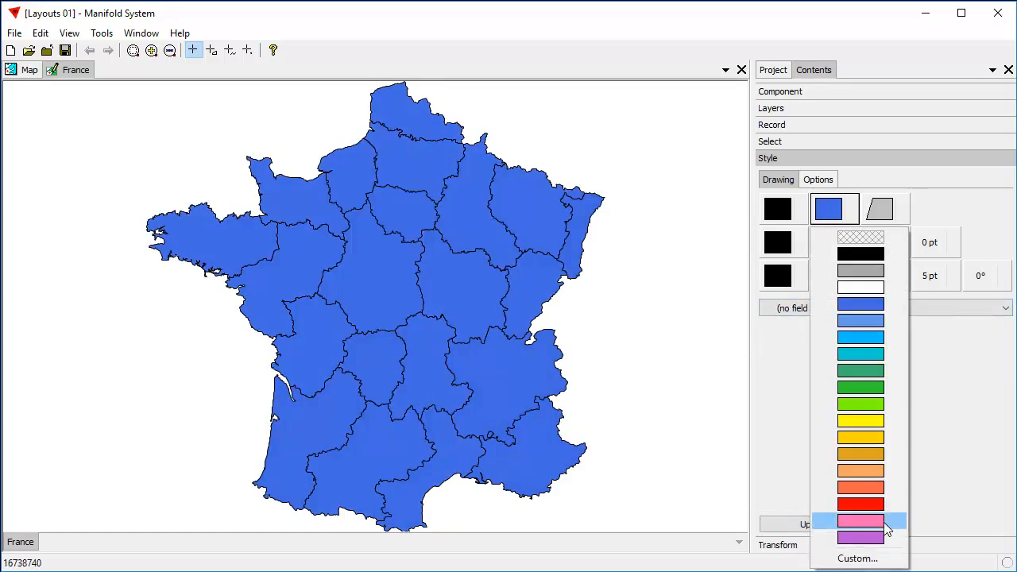
pyautogui.click(889, 520)
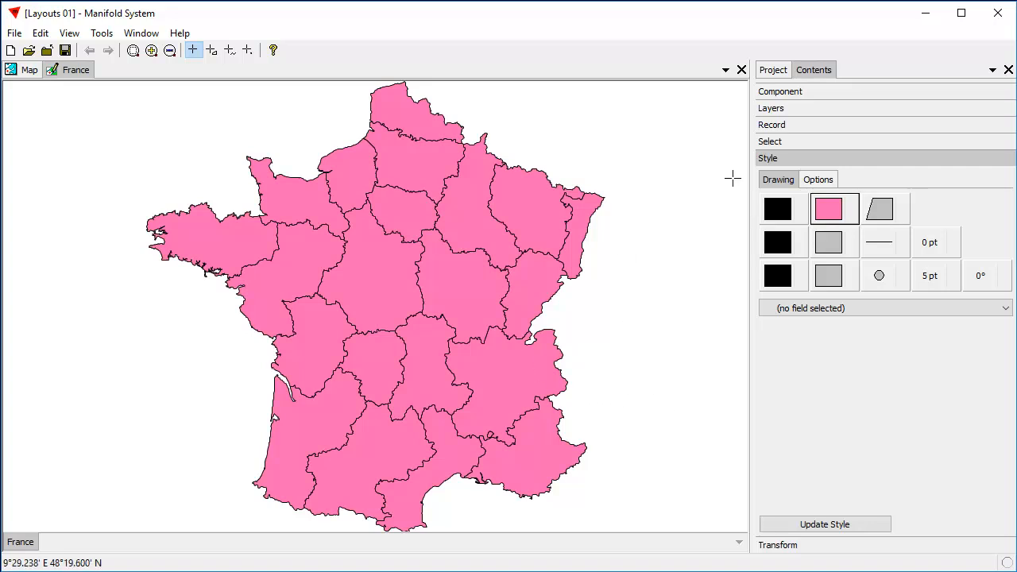
pyautogui.click(741, 70)
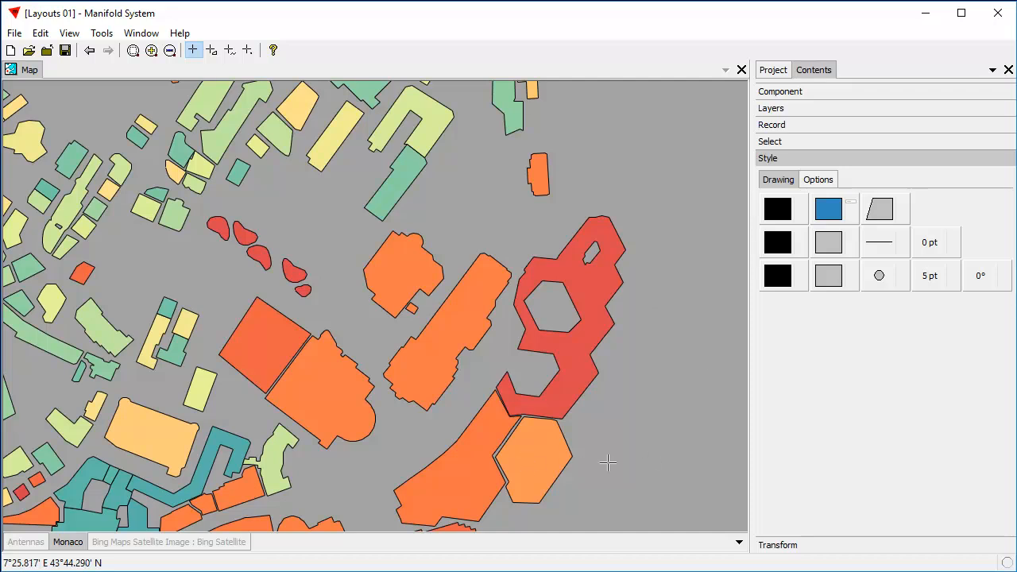
# - Open the Monaco Table, examine its Style, Style2 and Style3 fields in the schema, and close the table unchanged
pyautogui.click(782, 76)
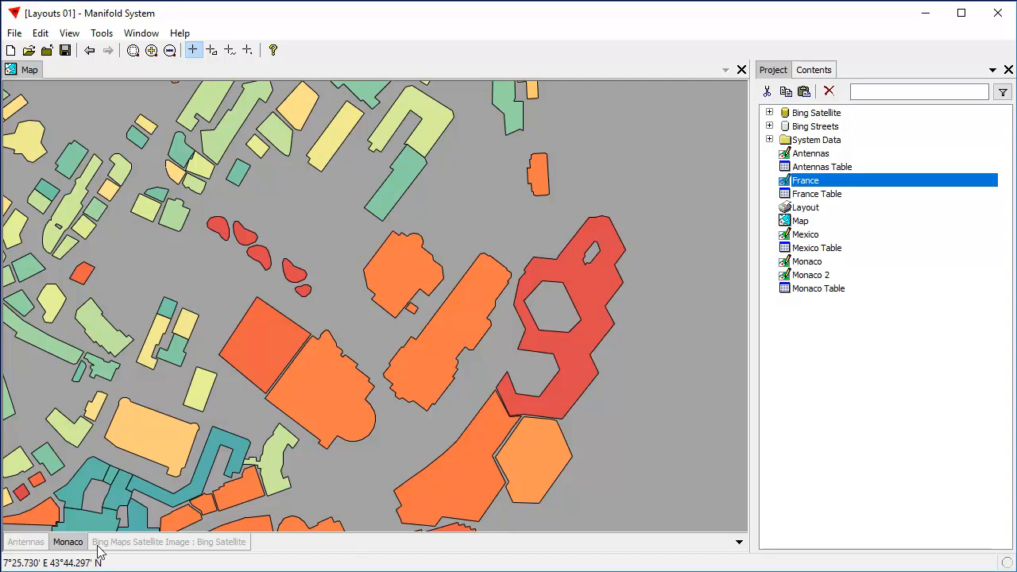
pyautogui.click(821, 293)
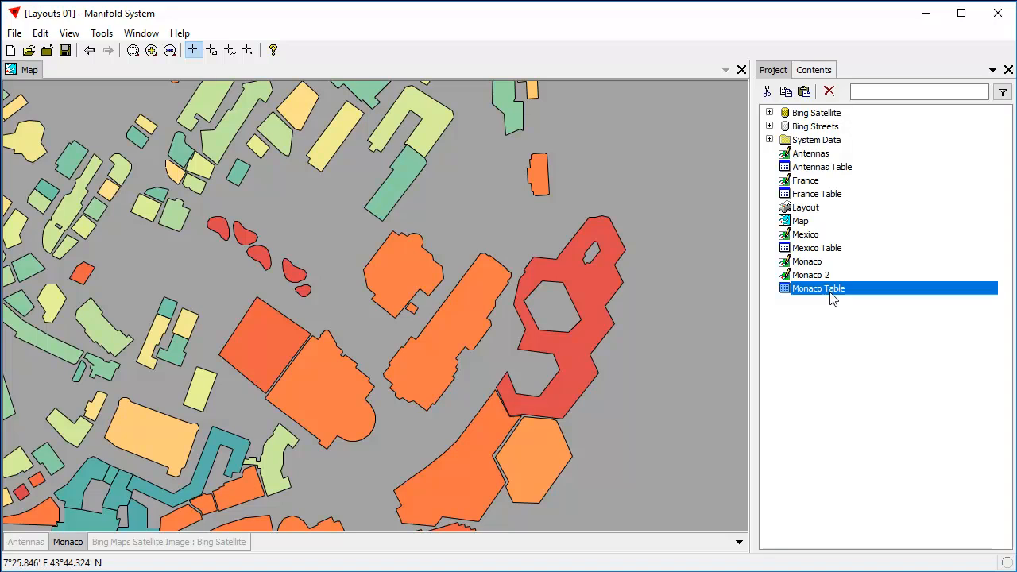
pyautogui.doubleClick(811, 291)
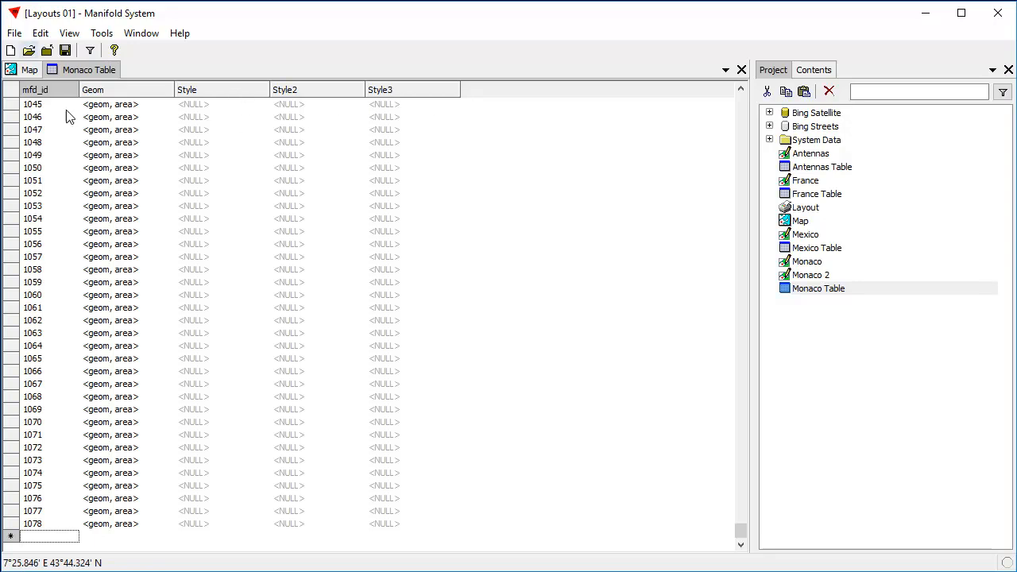
pyautogui.click(41, 33)
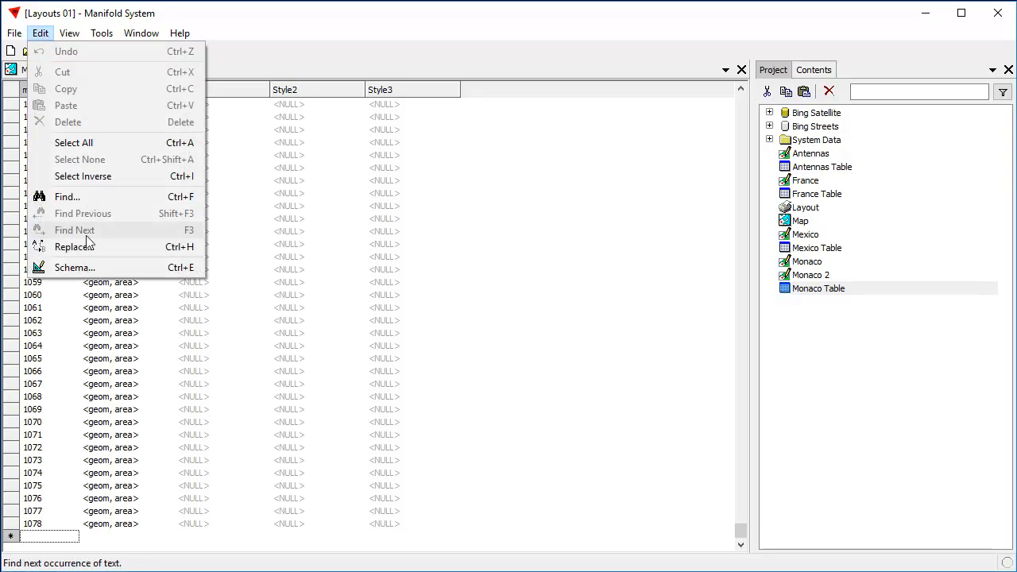
pyautogui.click(76, 267)
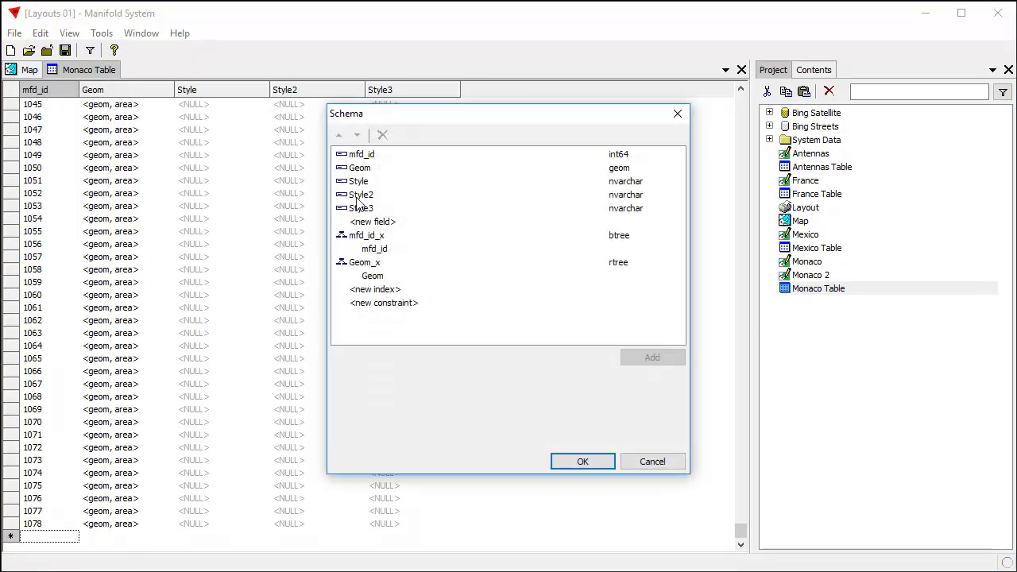
pyautogui.moveTo(591, 125); pyautogui.dragTo(558, 135)
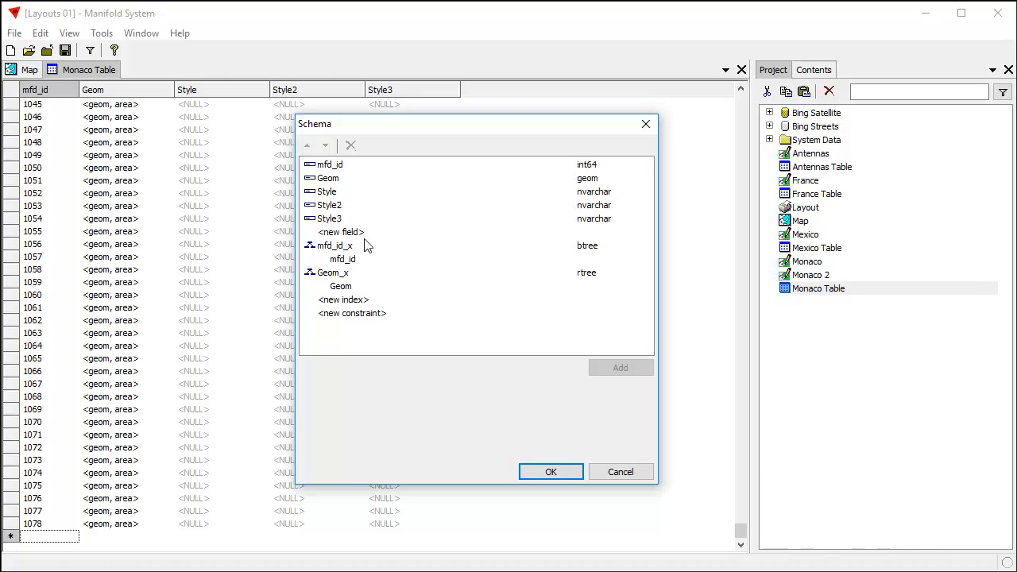
pyautogui.click(630, 472)
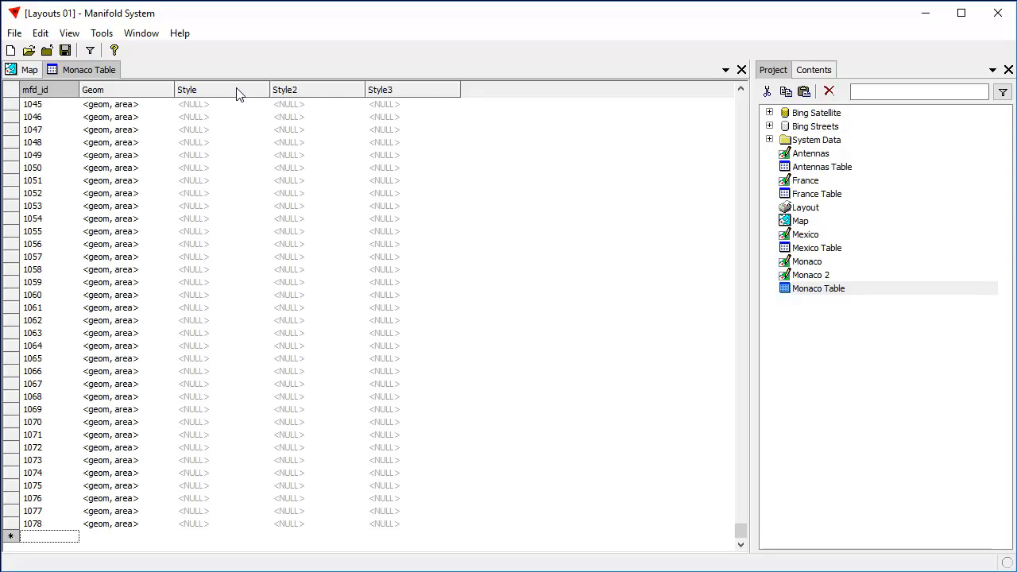
pyautogui.click(741, 70)
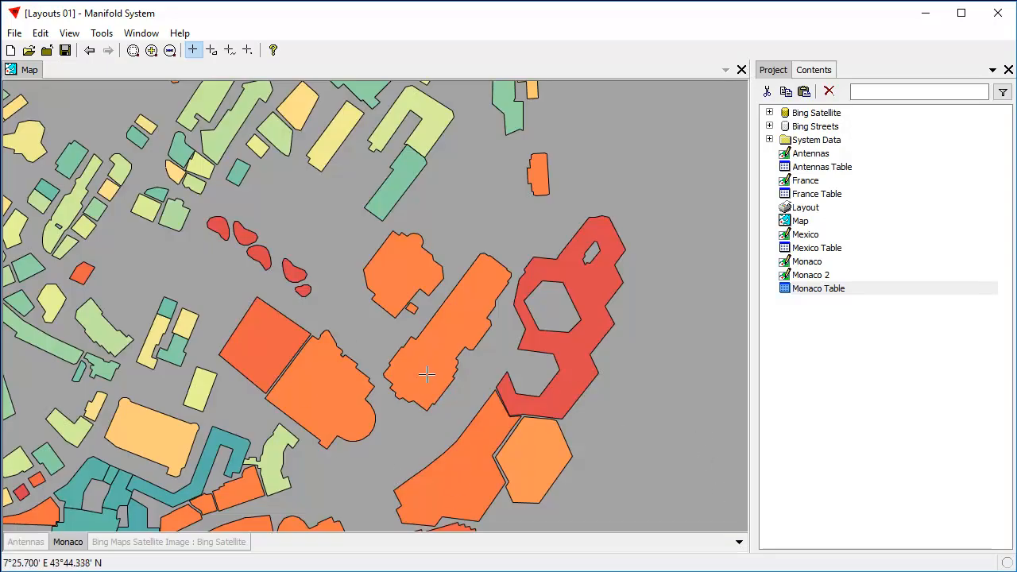
# - Enable per-record style for the Monaco layer, using the Style field
pyautogui.click(826, 75)
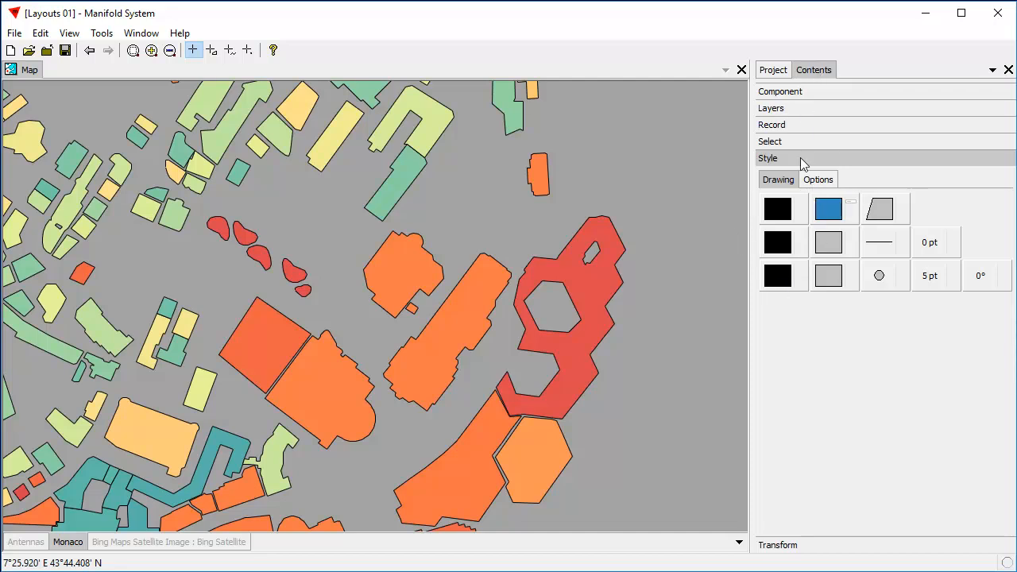
pyautogui.click(819, 179)
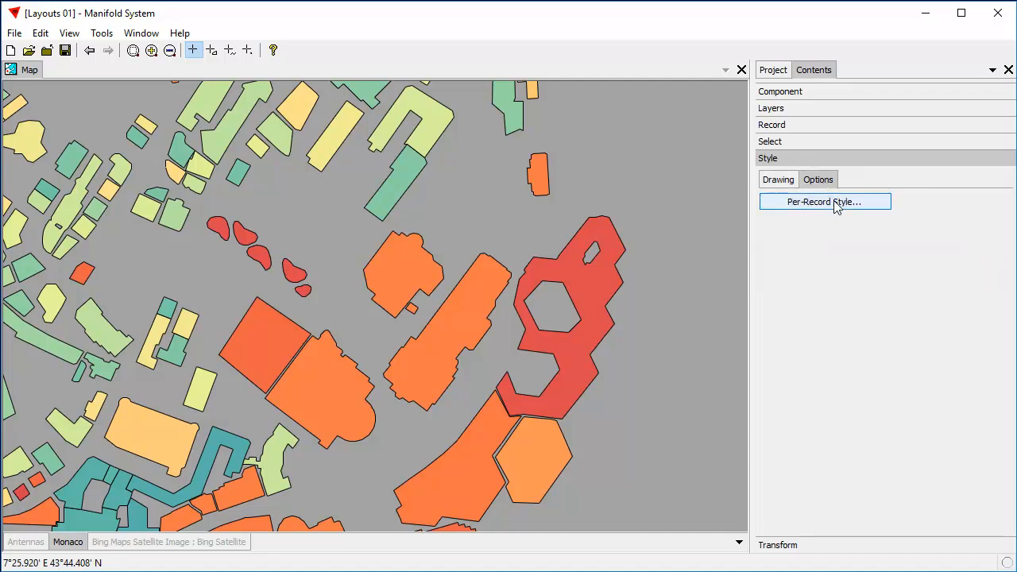
pyautogui.click(836, 206)
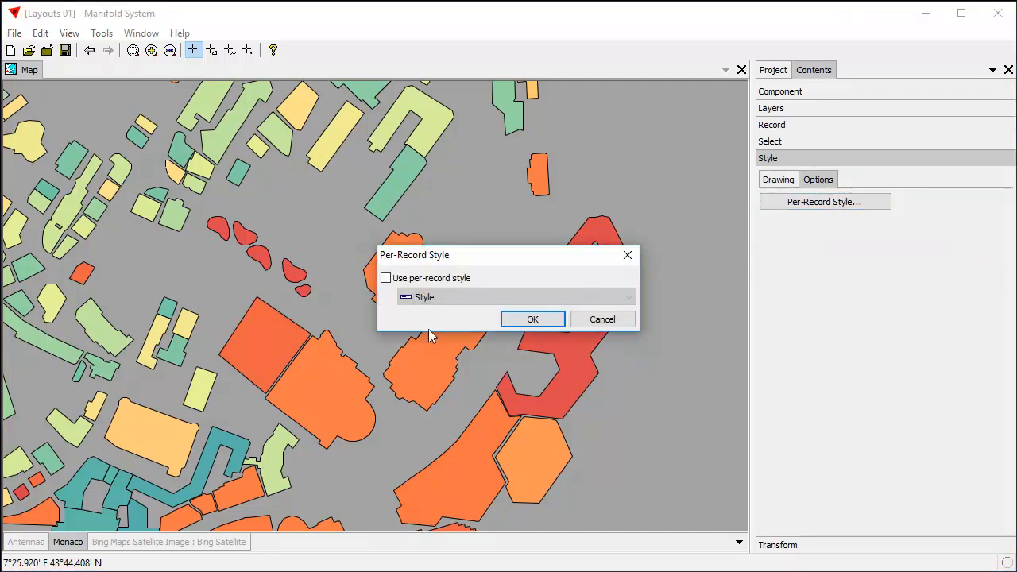
pyautogui.click(387, 279)
pyautogui.click(628, 299)
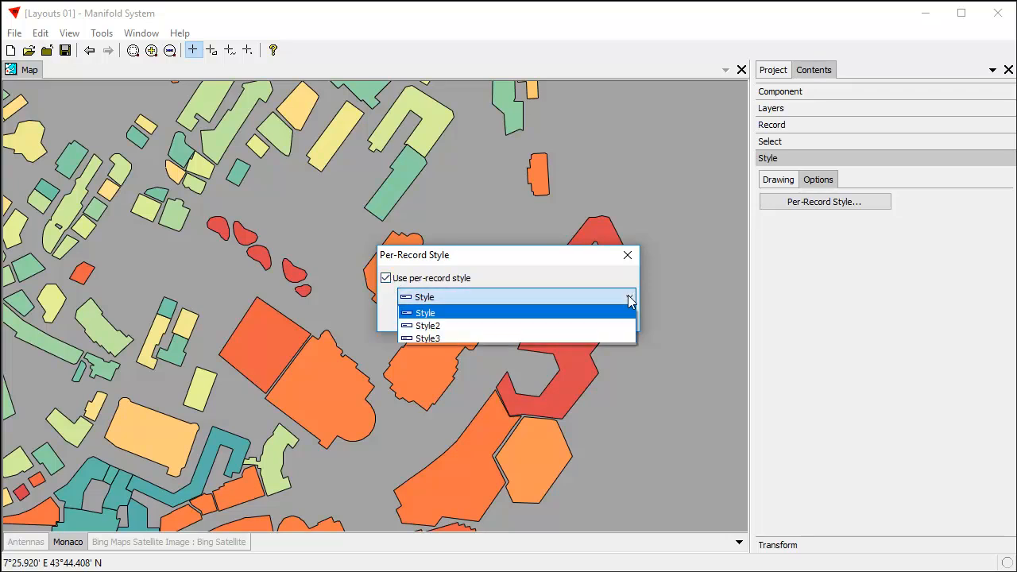
pyautogui.click(451, 314)
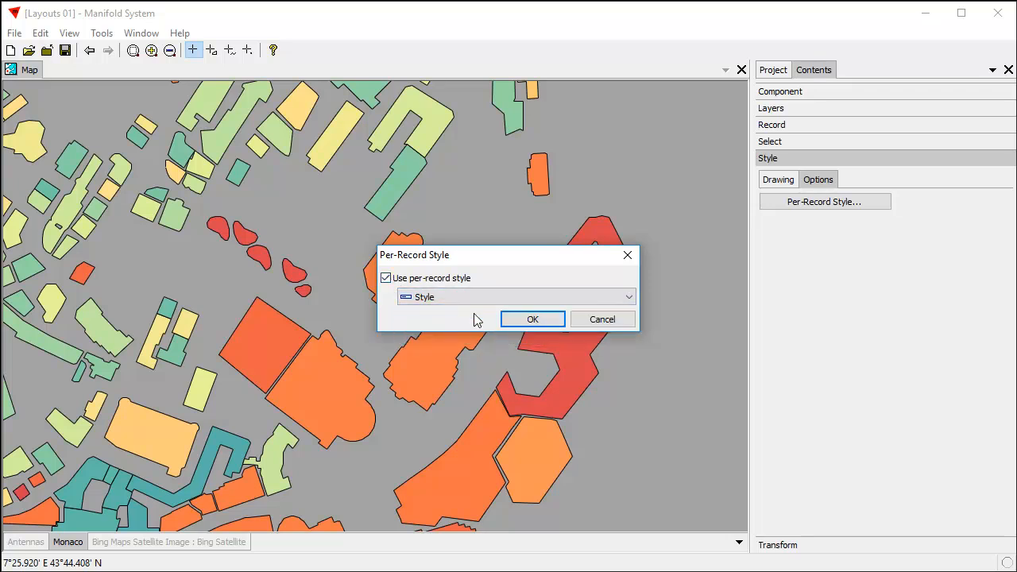
pyautogui.click(545, 319)
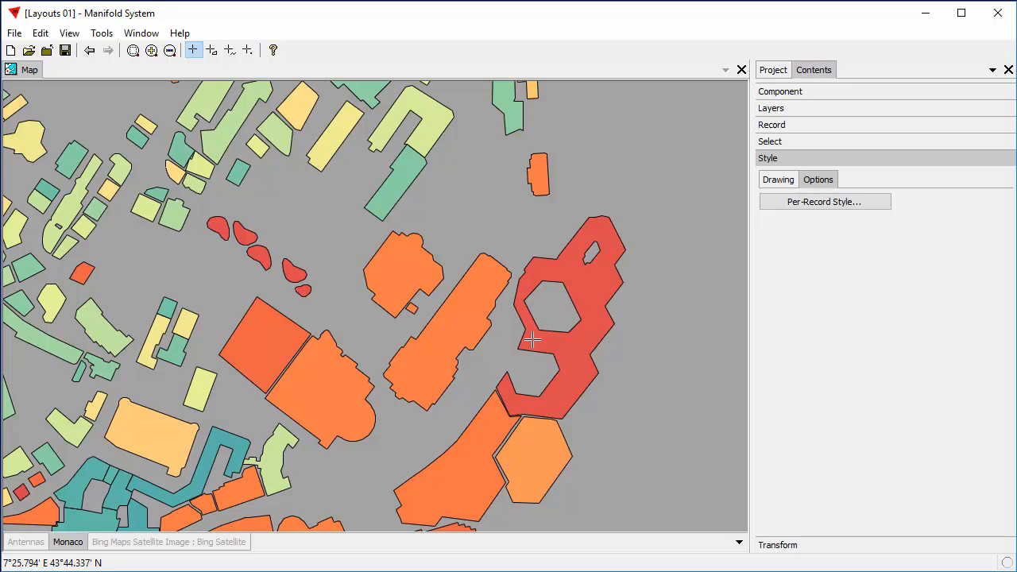
# - Pick the long orange building near the map's center and examine its record values and coordinates
pyautogui.click(442, 335)
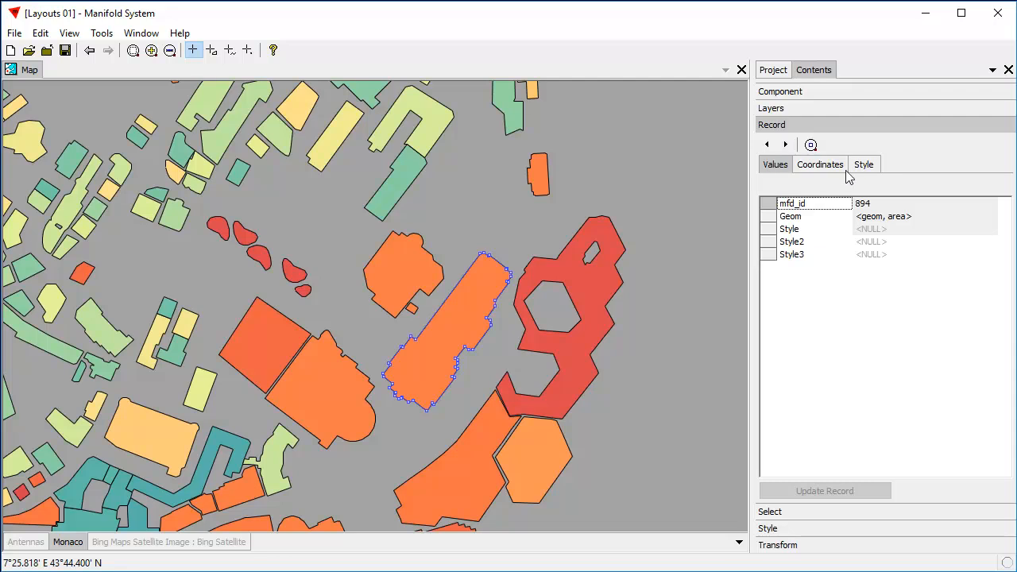
pyautogui.click(812, 168)
pyautogui.click(871, 167)
pyautogui.click(777, 167)
pyautogui.click(833, 169)
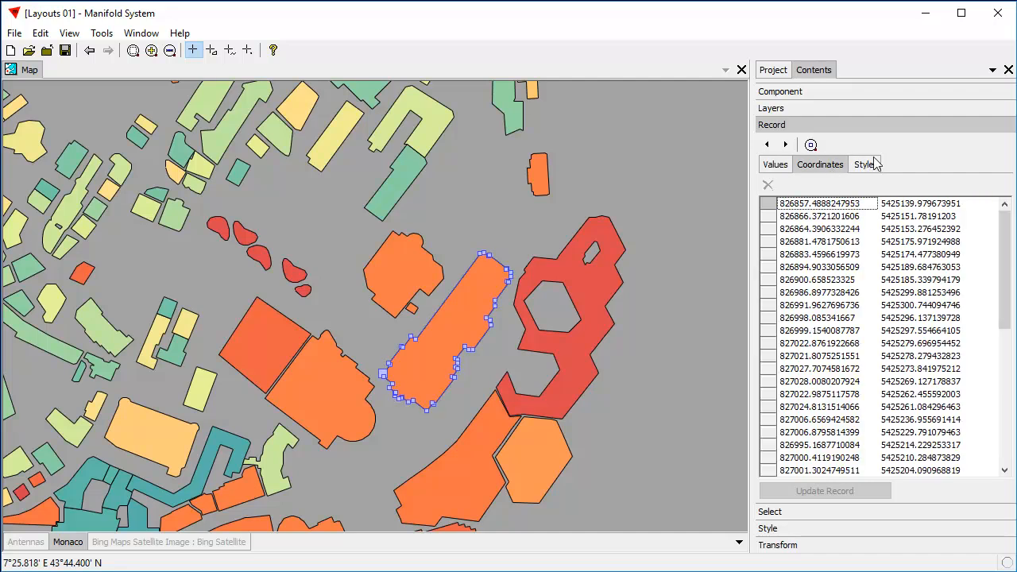
# - Override the picked building's fill color with bright blue in its record style and update the record
pyautogui.click(871, 167)
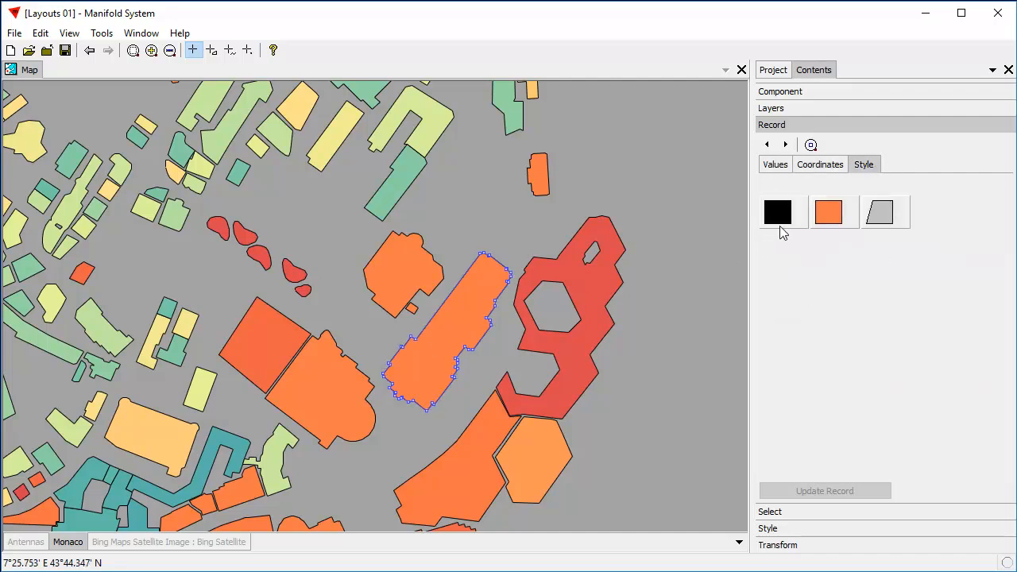
pyautogui.click(837, 216)
pyautogui.click(865, 360)
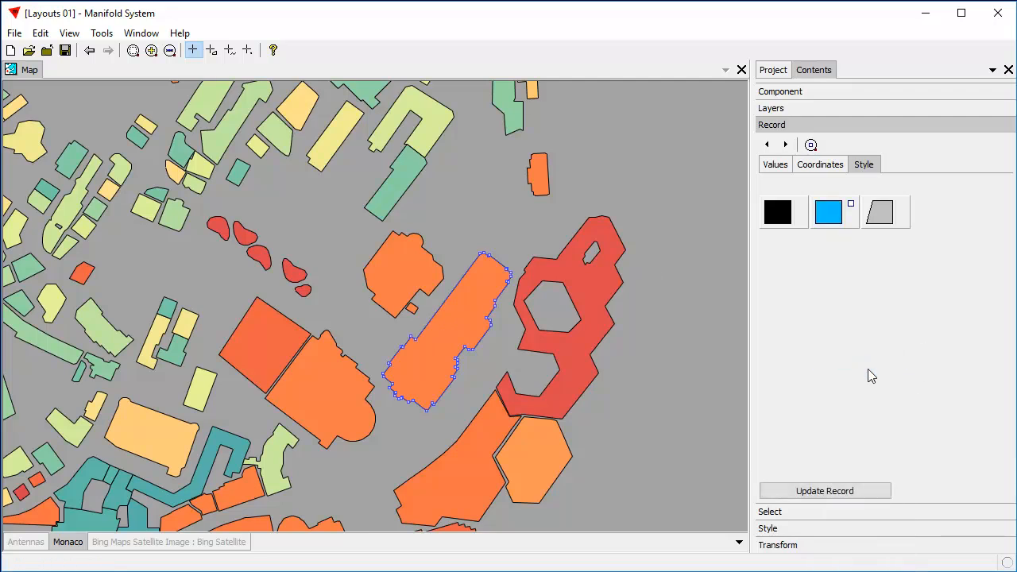
pyautogui.click(862, 492)
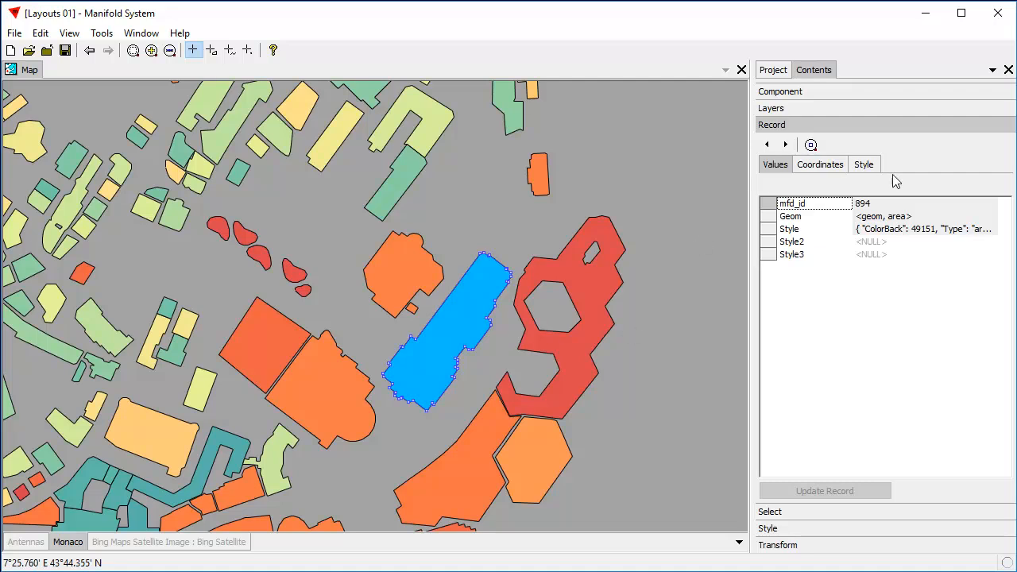
# - Override the picked blue building's outline color with pink in its record style and update the record
pyautogui.click(865, 167)
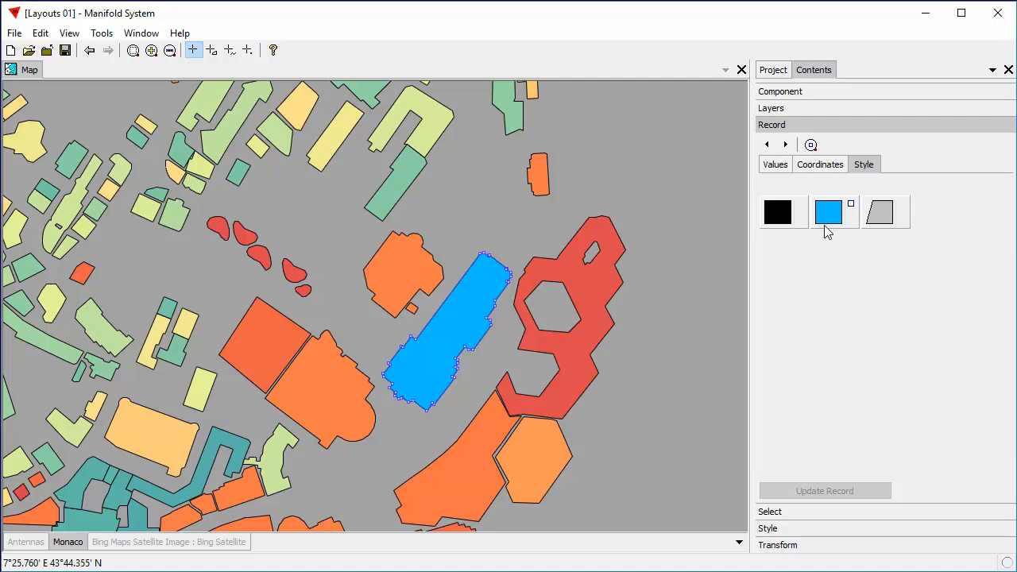
pyautogui.click(779, 214)
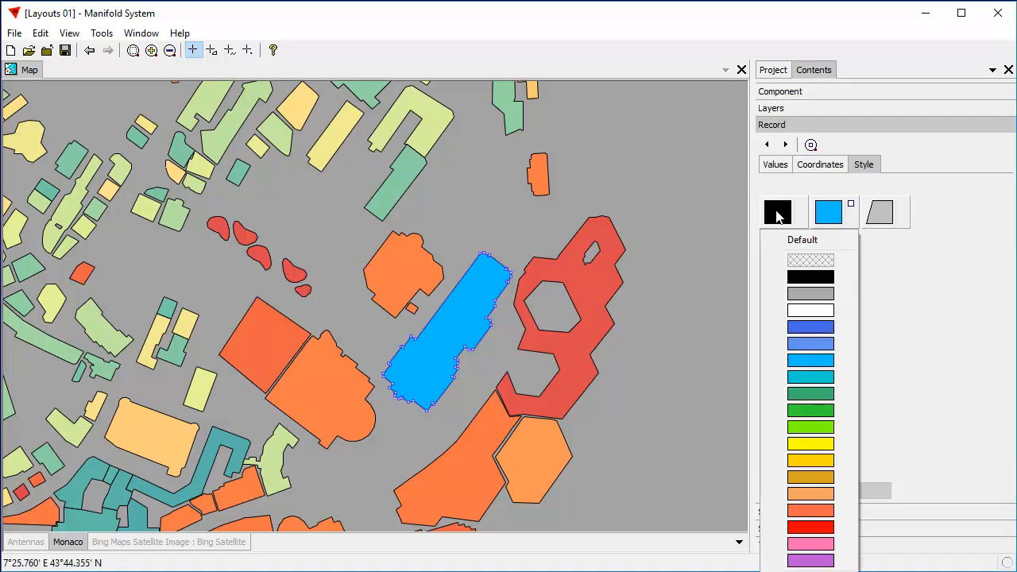
pyautogui.click(811, 543)
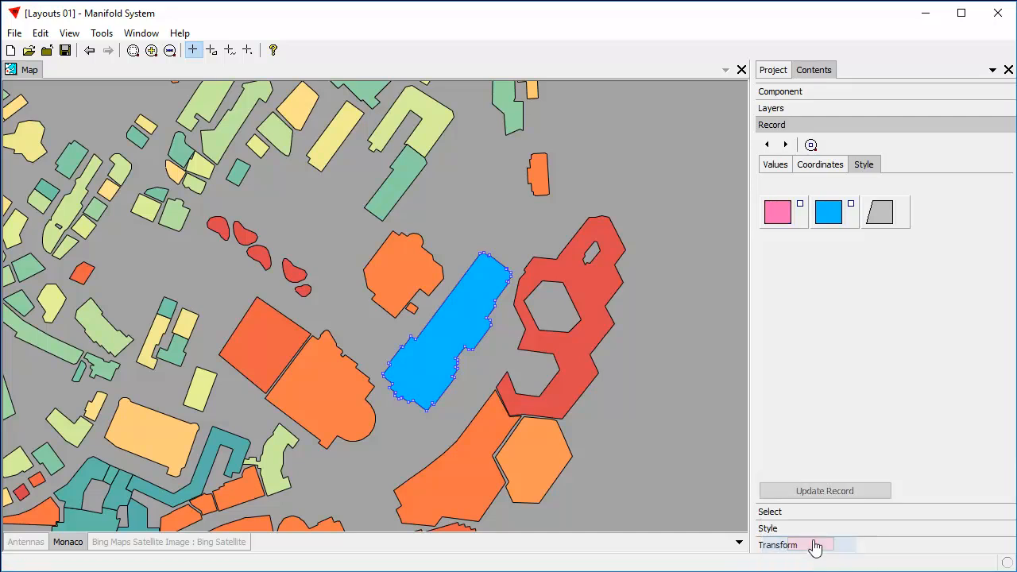
pyautogui.click(863, 492)
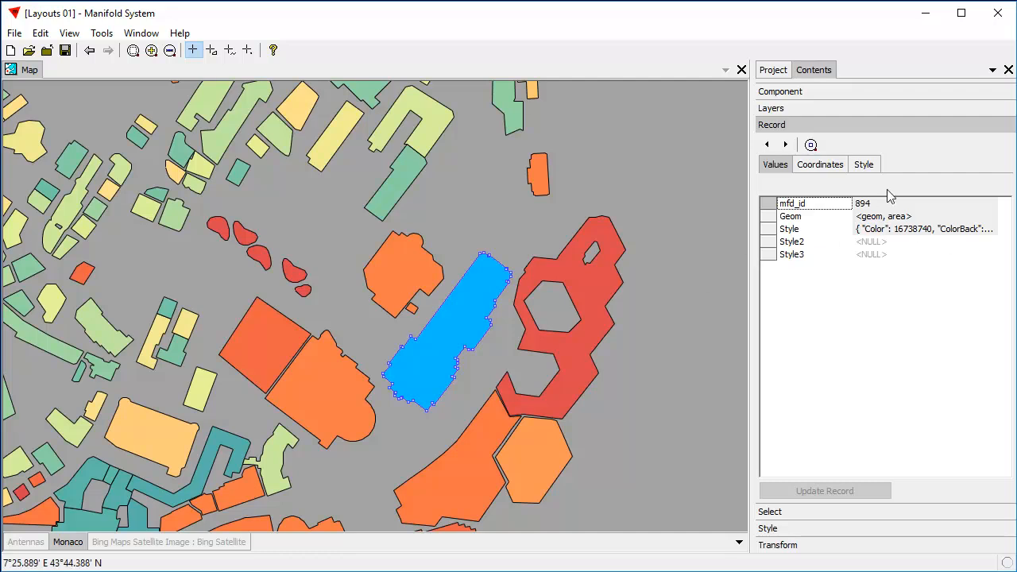
# - Set the picked blue building's outline color override to black and update the record
pyautogui.click(866, 165)
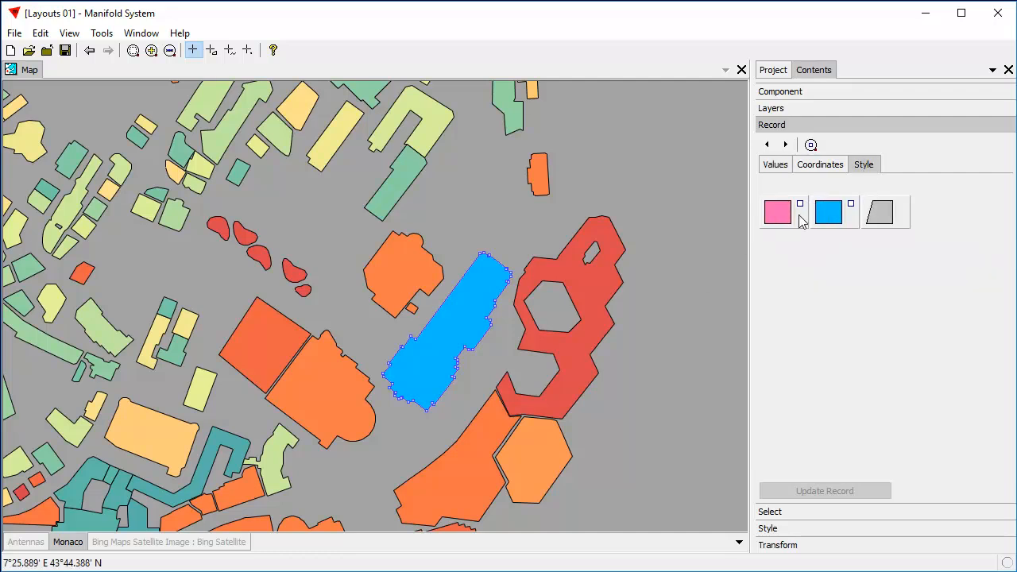
pyautogui.click(793, 221)
pyautogui.click(822, 277)
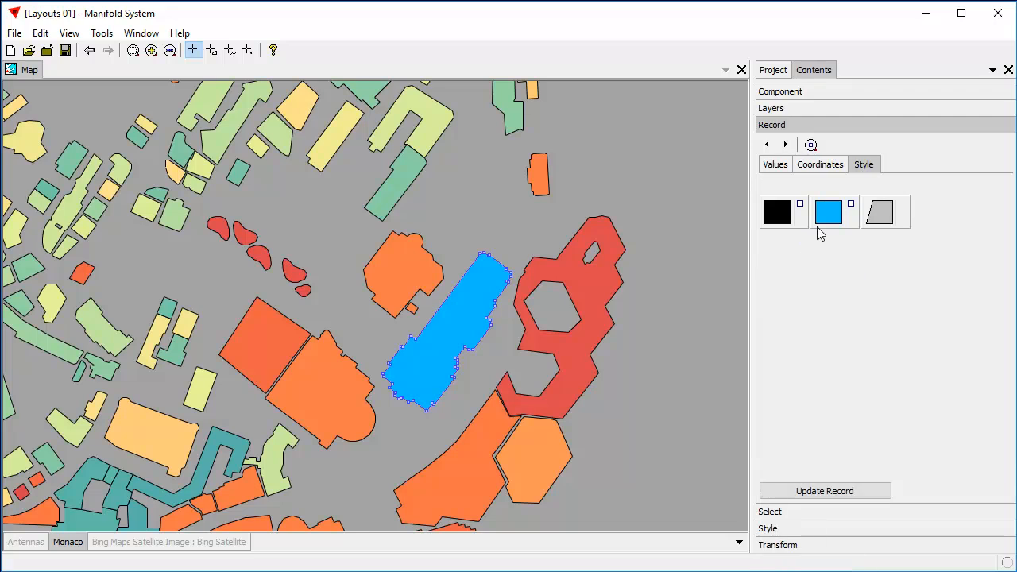
pyautogui.click(844, 488)
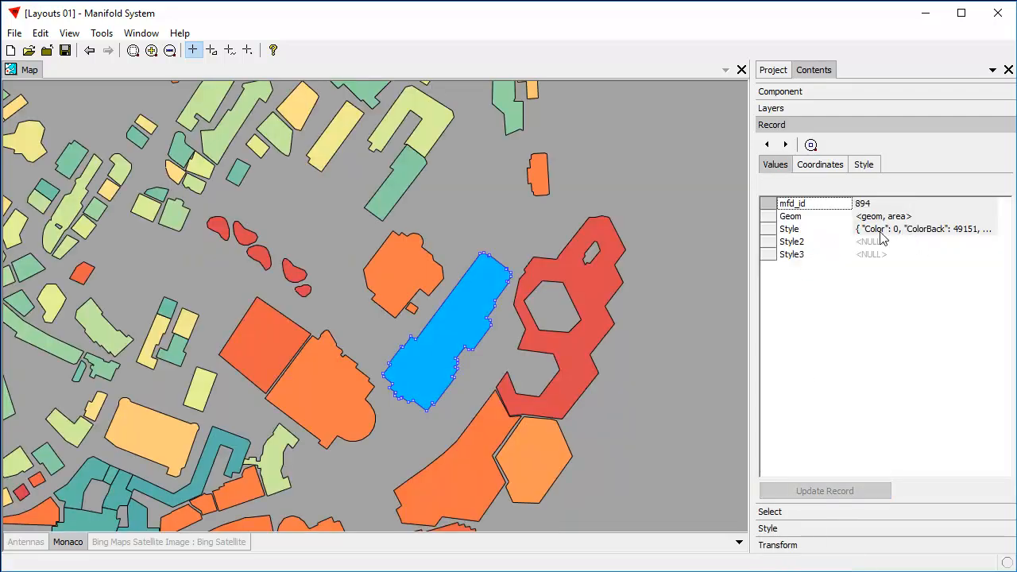
# - Examine the full JSON text of the picked building's Style value and close it unchanged
pyautogui.rightClick(880, 233)
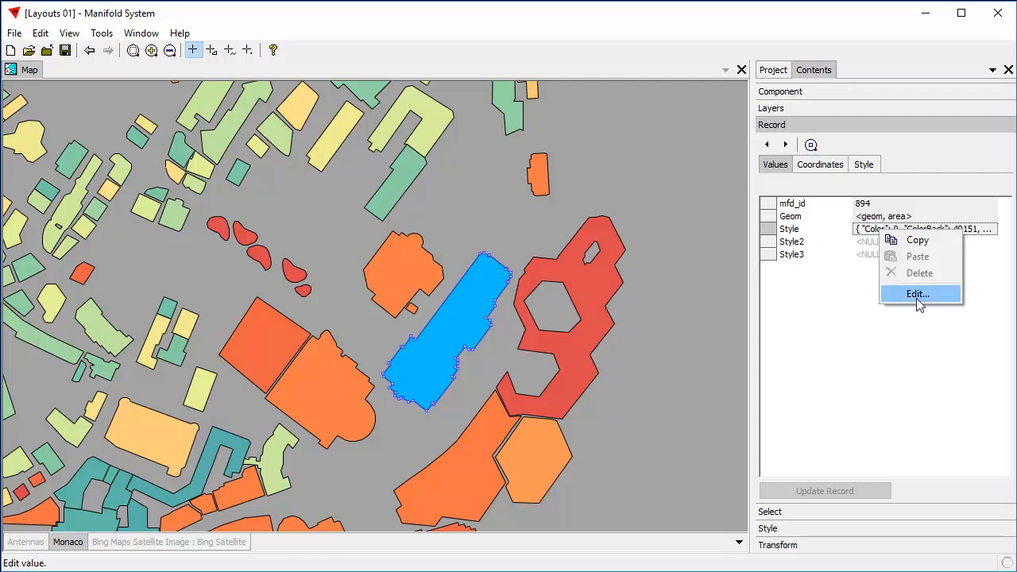
pyautogui.click(917, 297)
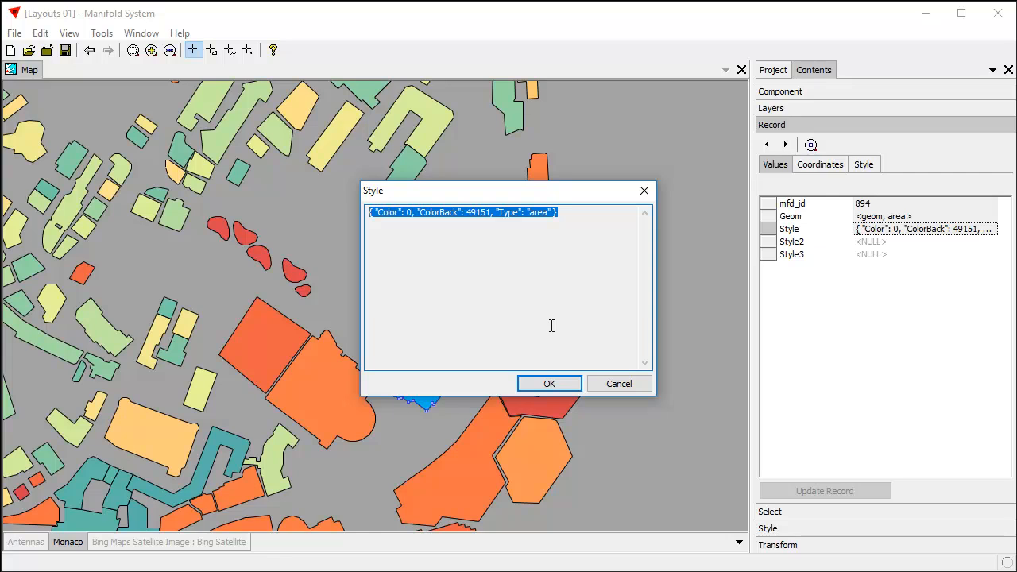
pyautogui.click(467, 246)
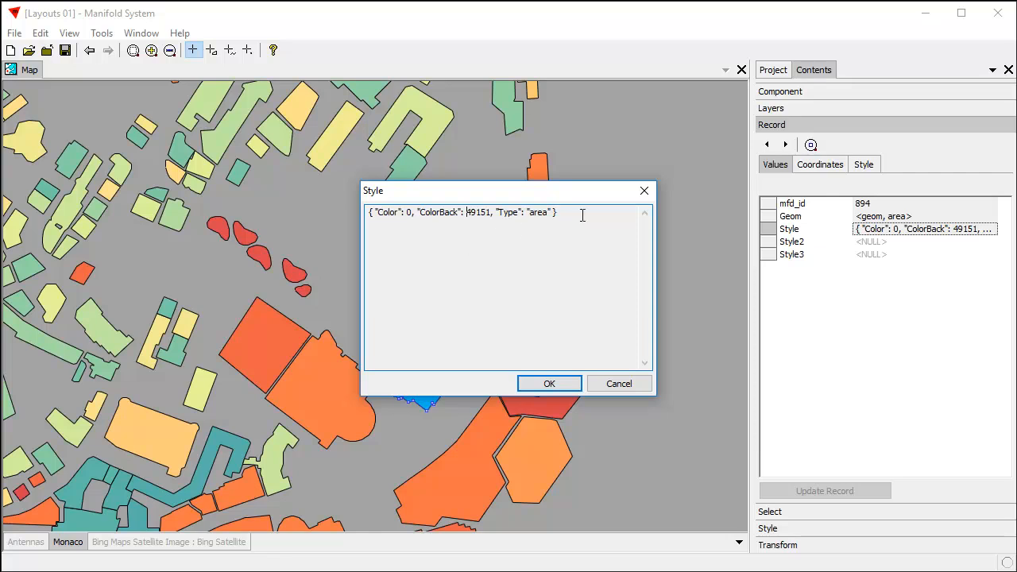
pyautogui.click(625, 385)
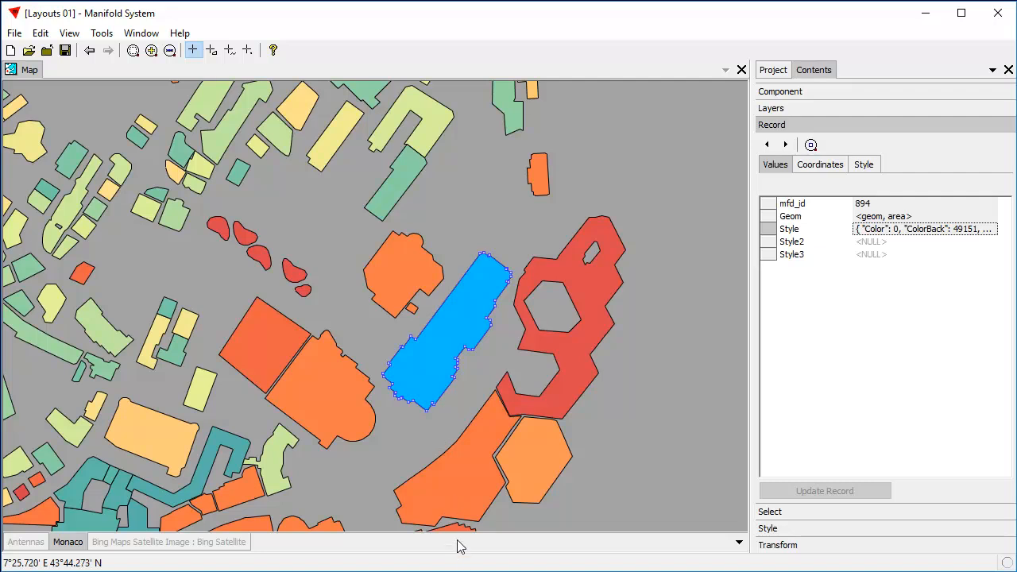
# - Pick the large orange building just south of the blue one, override its fill color with yellow and update the record
pyautogui.click(449, 485)
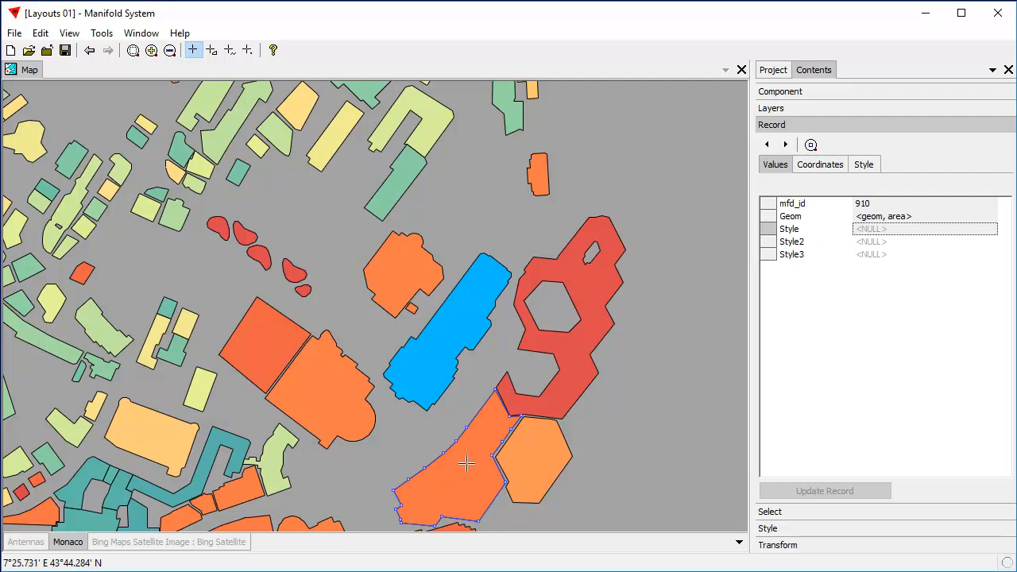
pyautogui.click(866, 165)
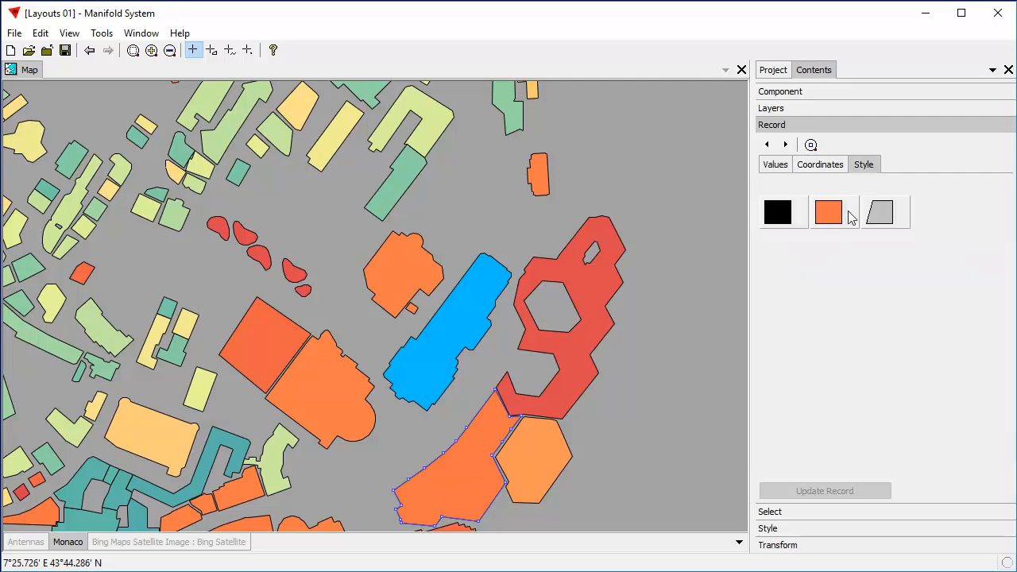
pyautogui.click(831, 216)
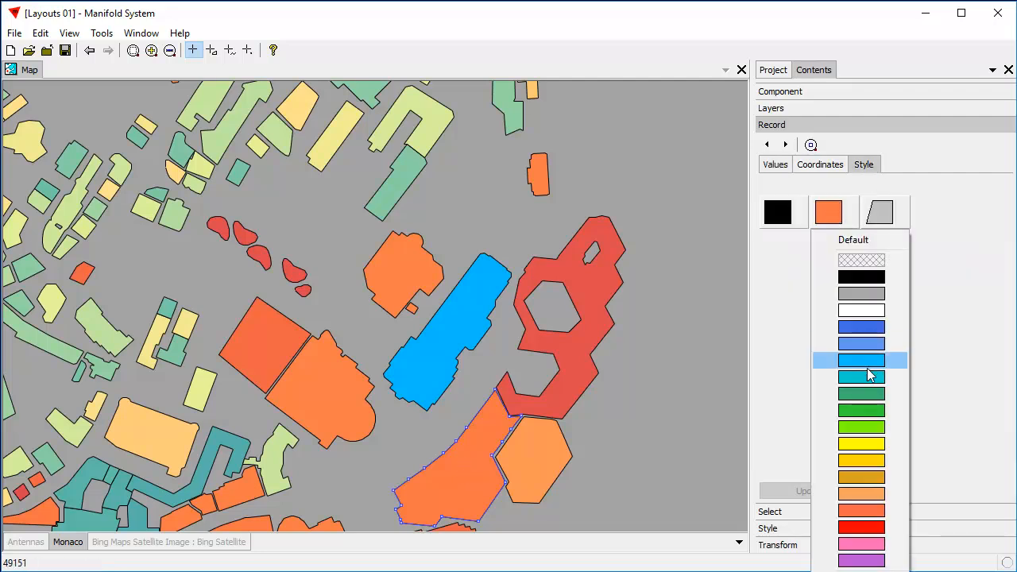
pyautogui.click(875, 447)
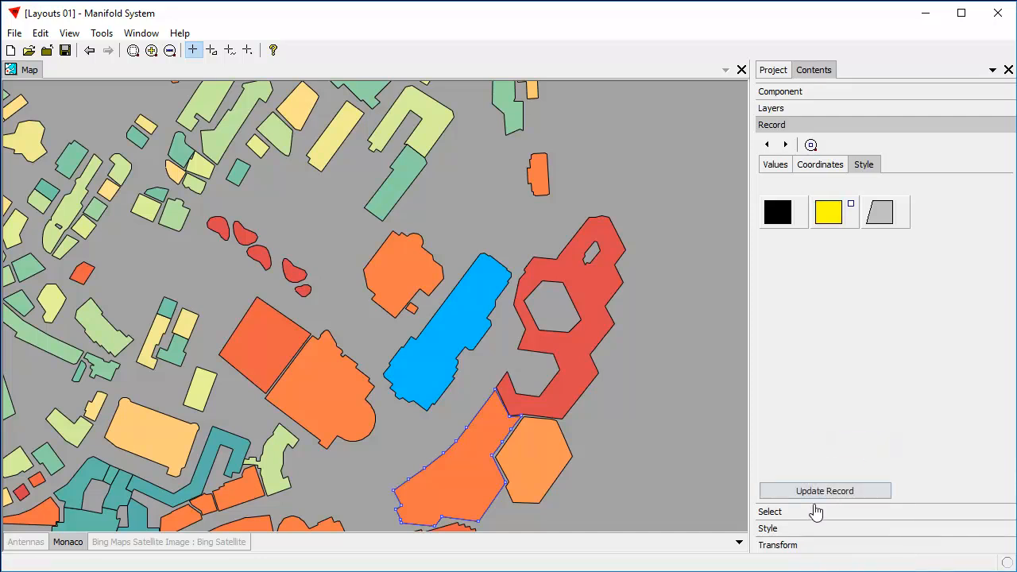
pyautogui.click(823, 491)
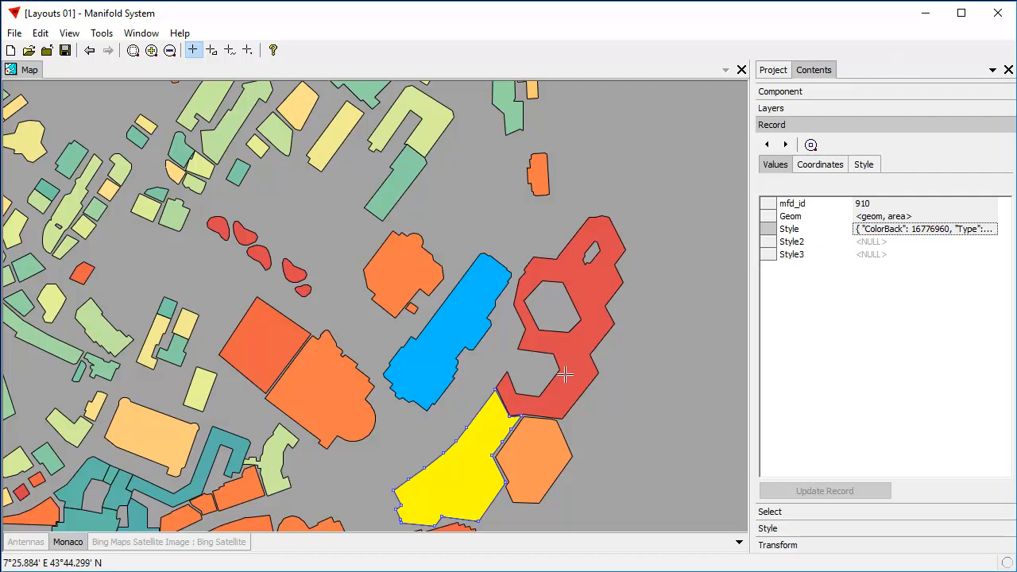
# - Unpick the yellow building and examine the Monaco layer's area fill color formatting and its intervals
pyautogui.click(795, 530)
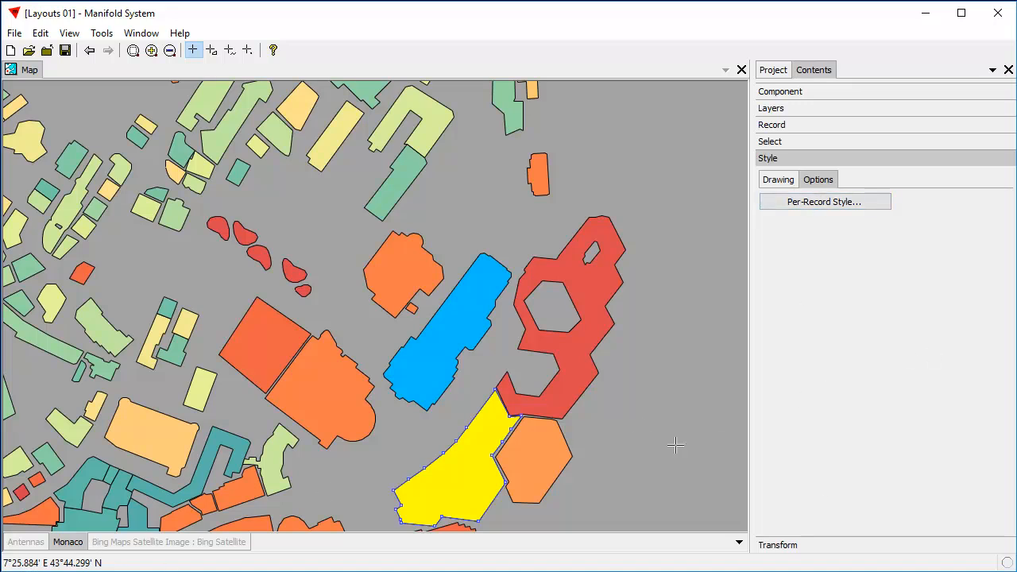
pyautogui.click(636, 428)
pyautogui.click(778, 180)
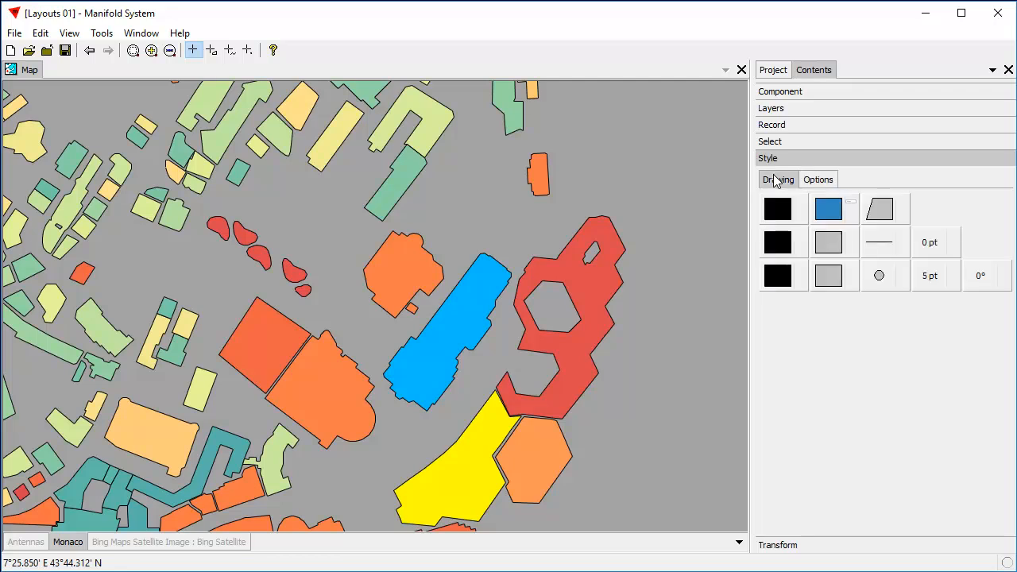
pyautogui.click(850, 203)
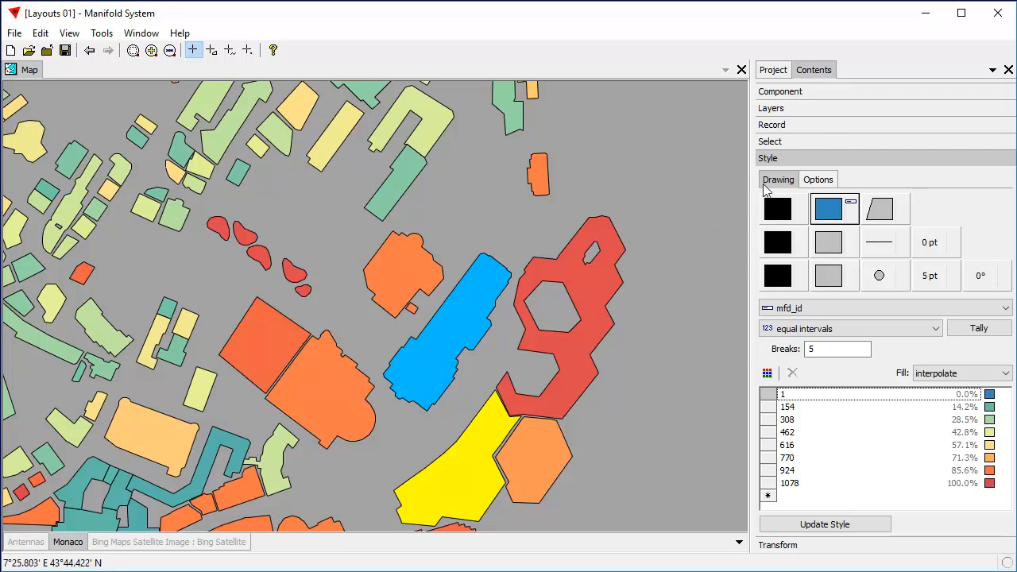
# - Show the Antennas layer, hide the Monaco layer, and make Antennas the active layer
pyautogui.click(26, 542)
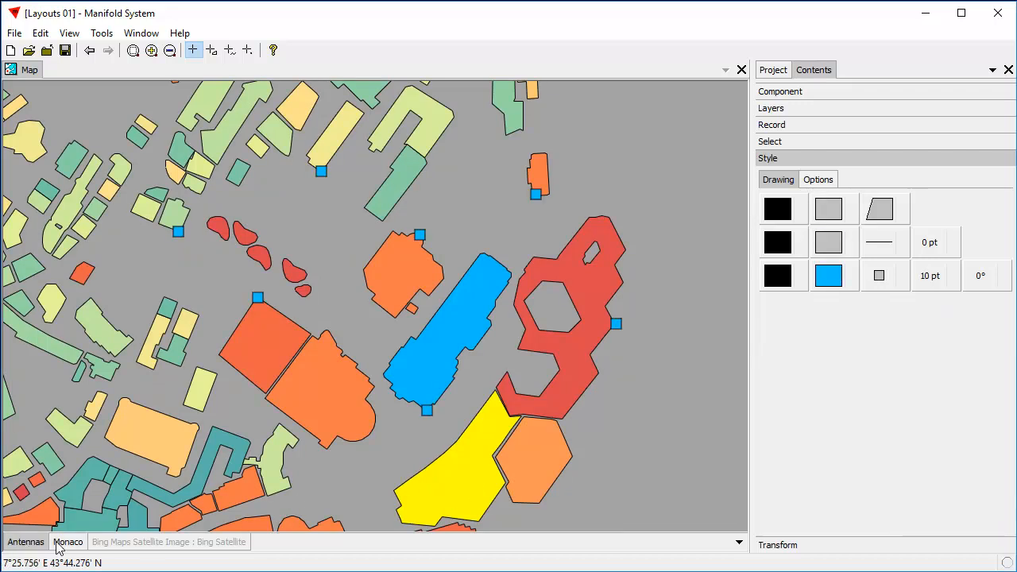
pyautogui.keyDown('shift'); pyautogui.click(56, 542); pyautogui.keyUp('shift')
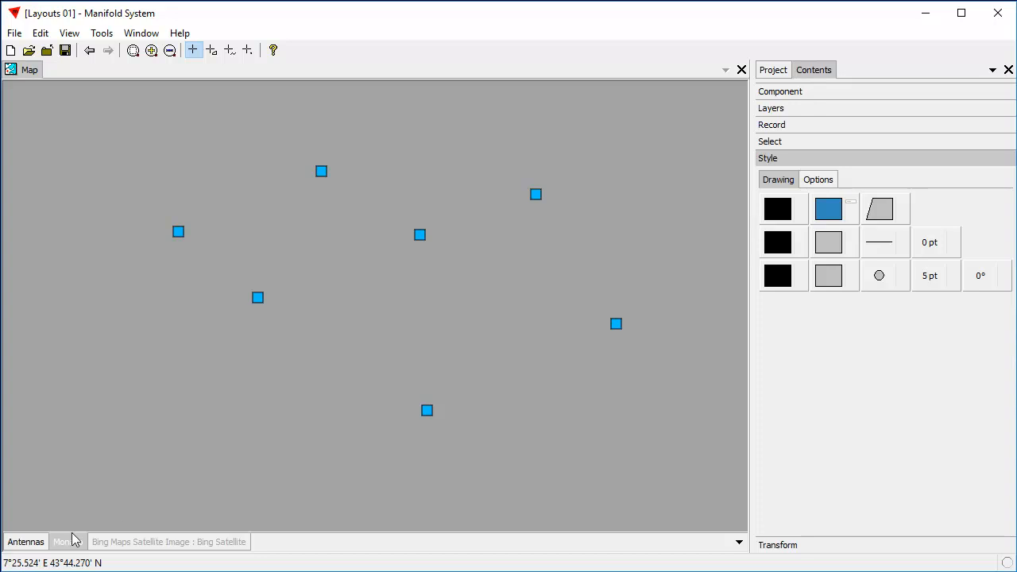
pyautogui.click(24, 546)
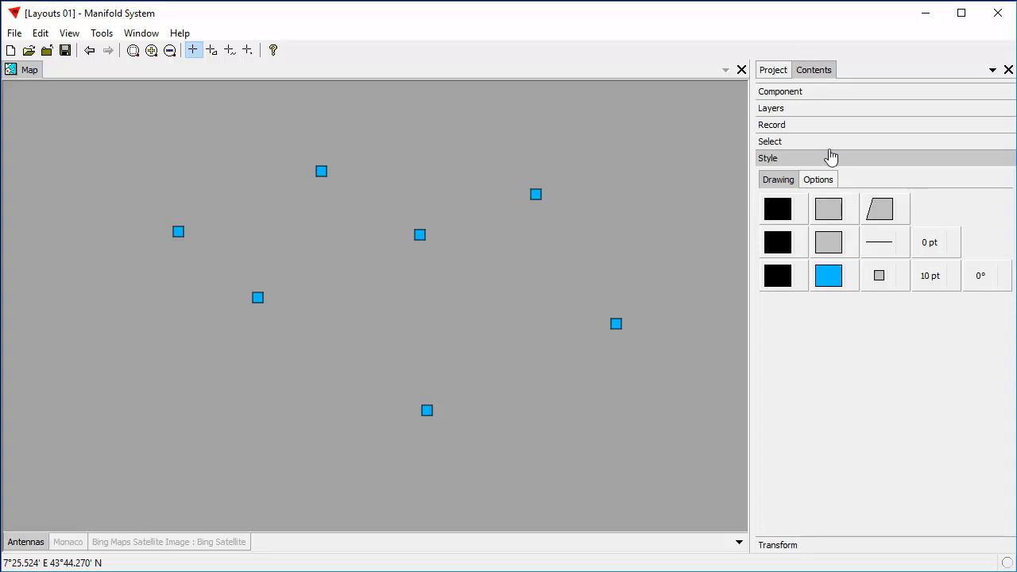
# - Enable per-record style for the Antennas layer, using the Style field
pyautogui.click(826, 181)
pyautogui.click(836, 211)
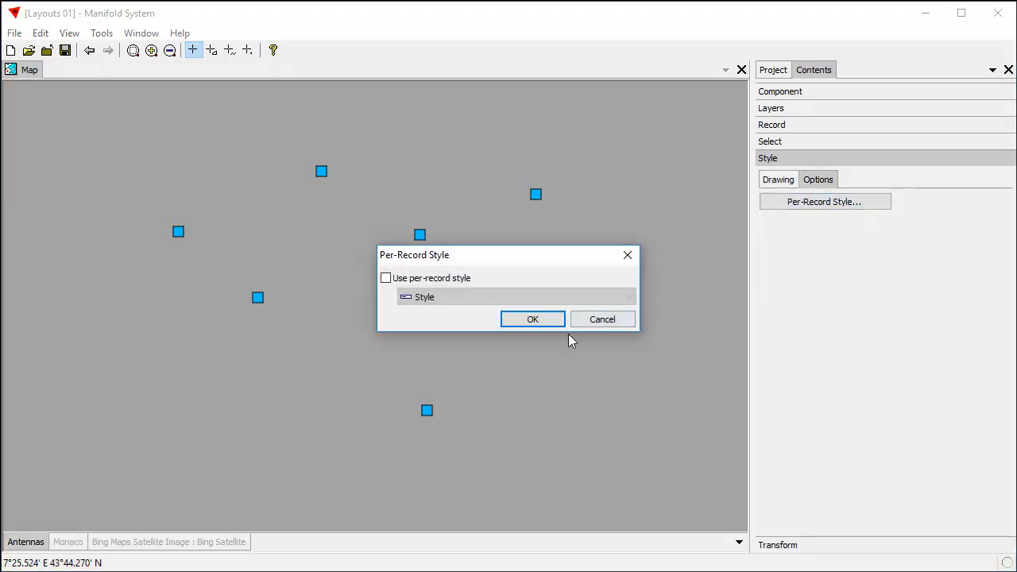
pyautogui.click(386, 278)
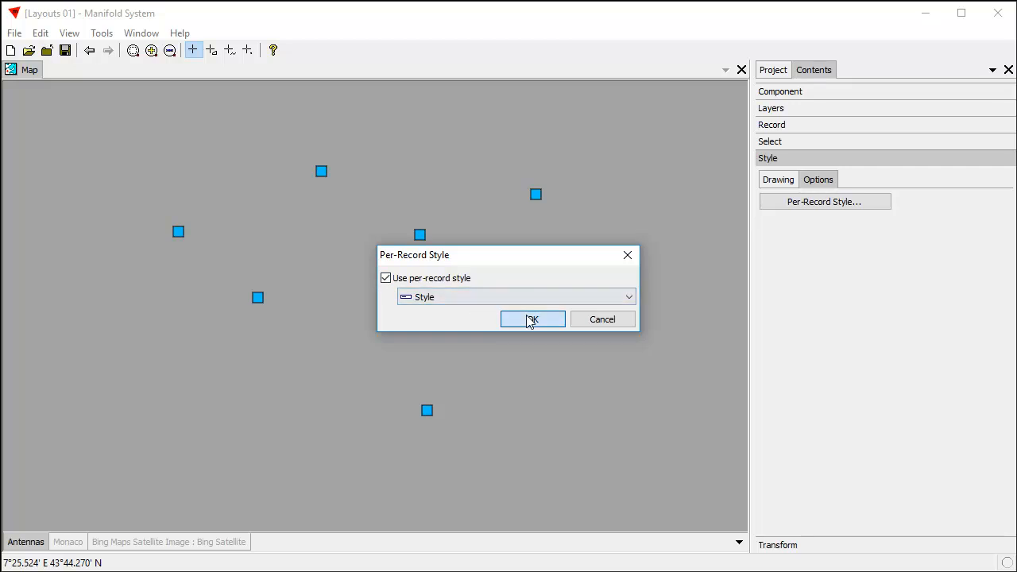
pyautogui.click(530, 318)
# - Open the Antennas Table, examine its Style field values, and close the table unchanged
pyautogui.click(773, 70)
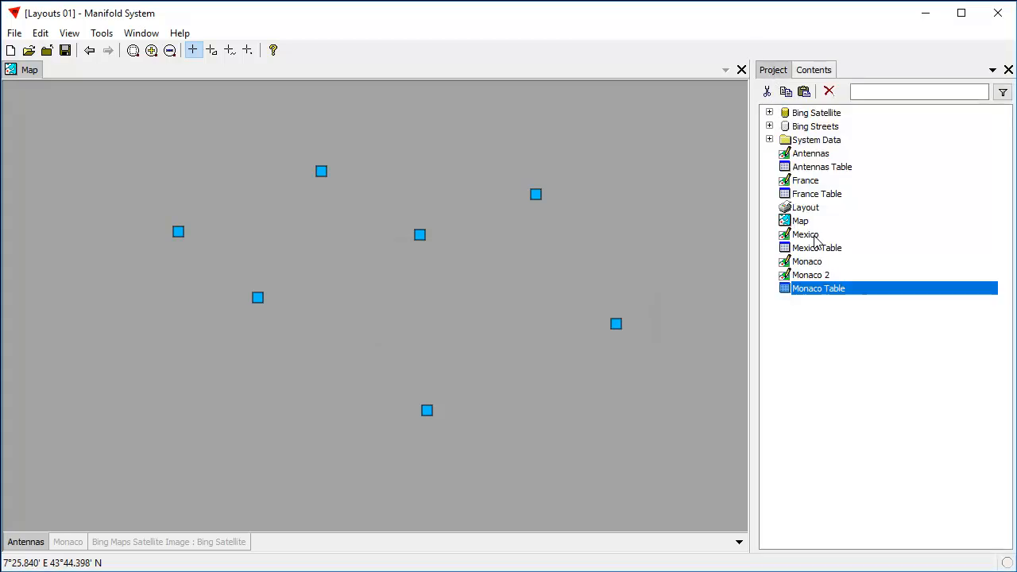
pyautogui.doubleClick(806, 169)
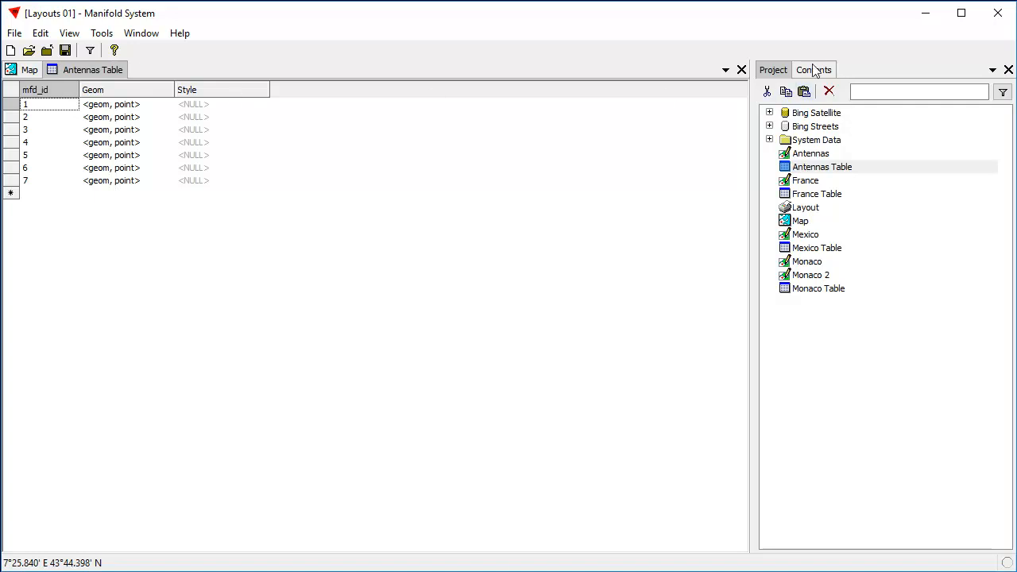
pyautogui.click(742, 70)
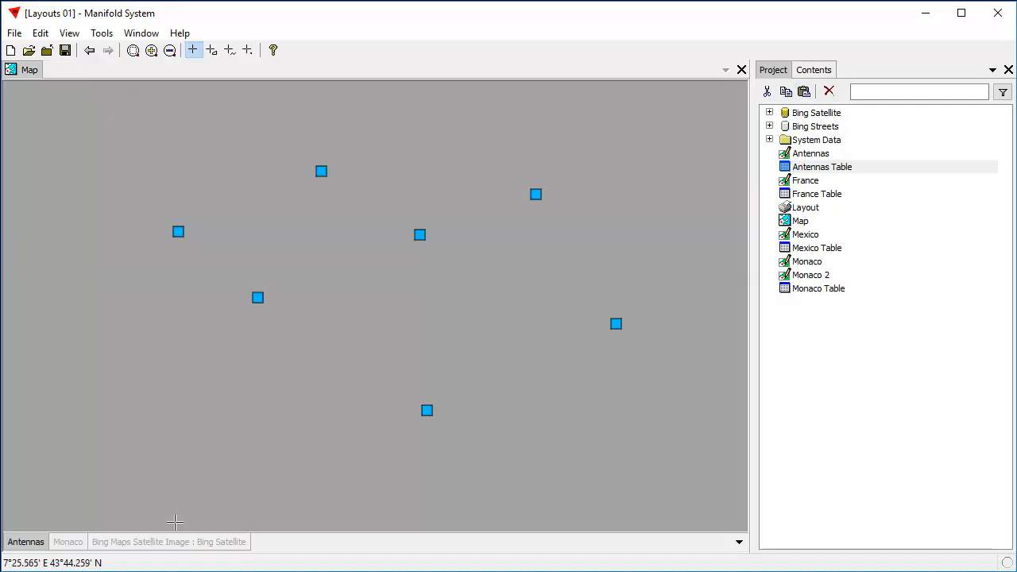
# - Show the Monaco layer again together with Antennas, keeping Antennas as the active layer
pyautogui.click(66, 542)
pyautogui.click(66, 543)
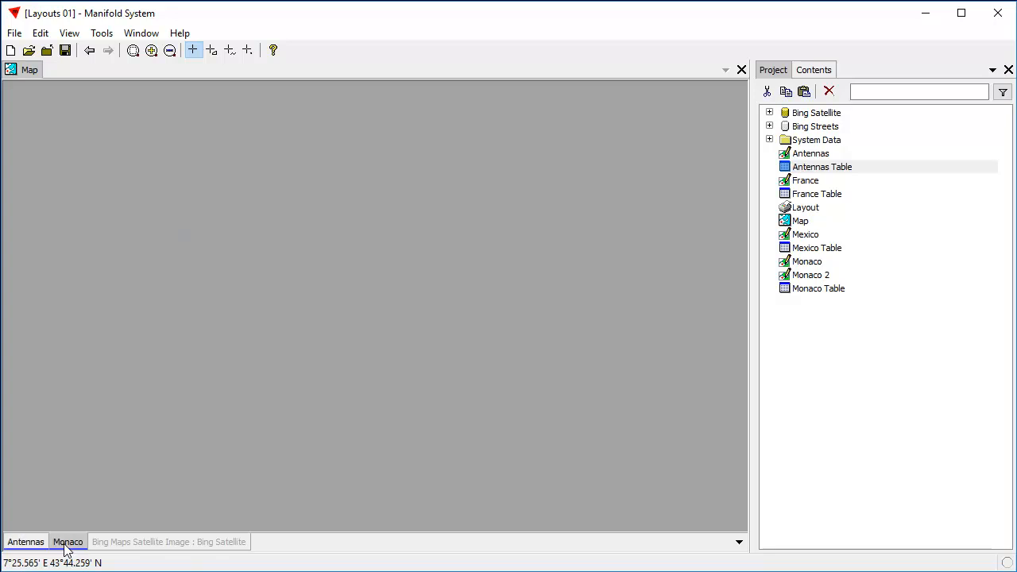
pyautogui.click(33, 547)
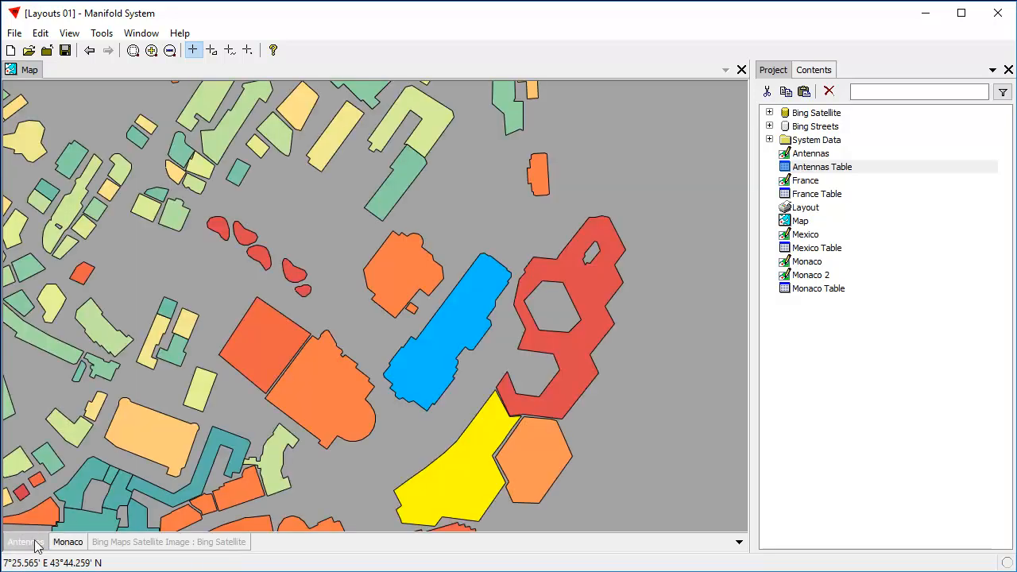
pyautogui.click(29, 544)
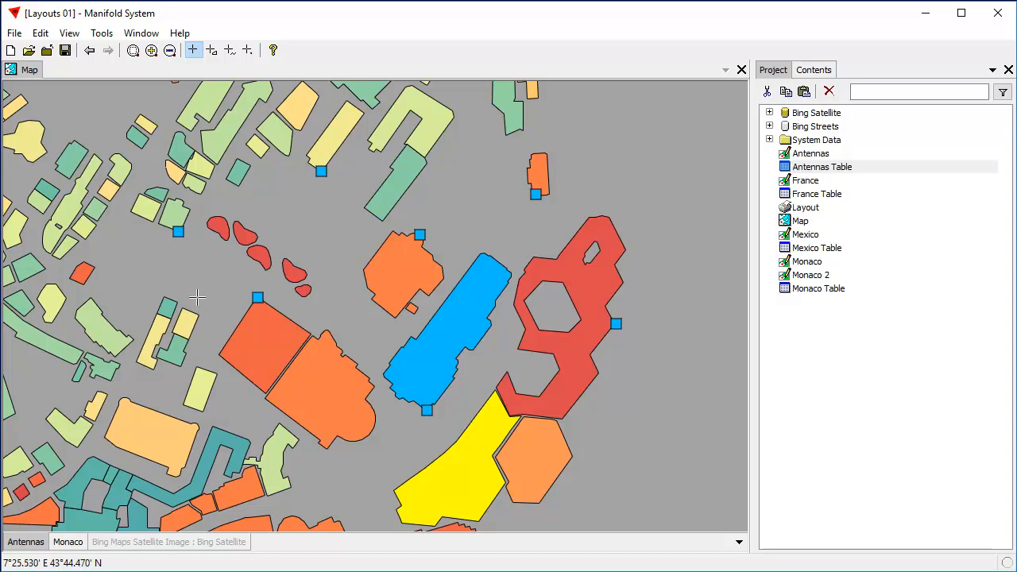
# - Give the antenna point below the small green building west of the red shapes the City Icons motorcycle symbol and update its record
pyautogui.click(178, 231)
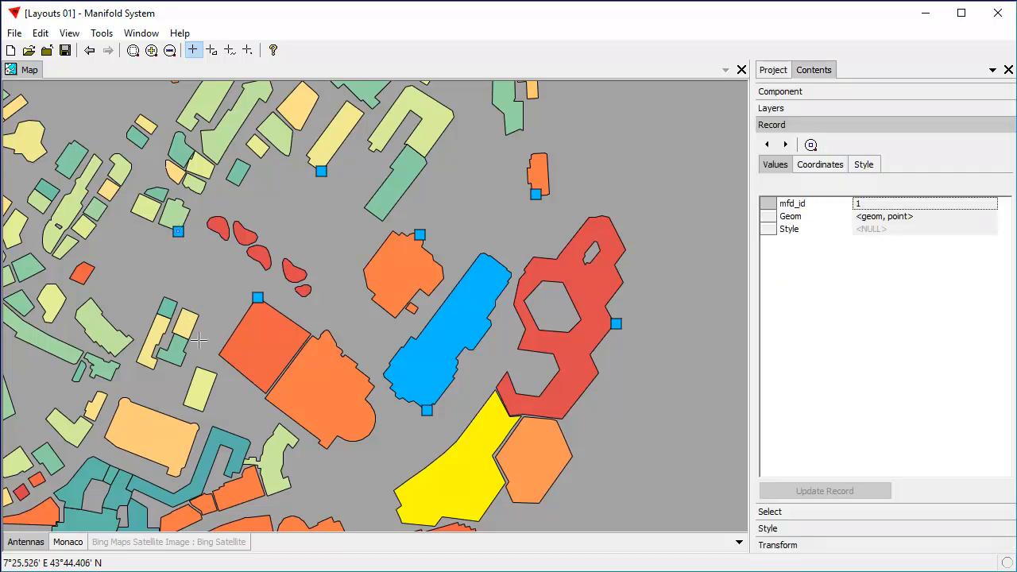
pyautogui.click(863, 169)
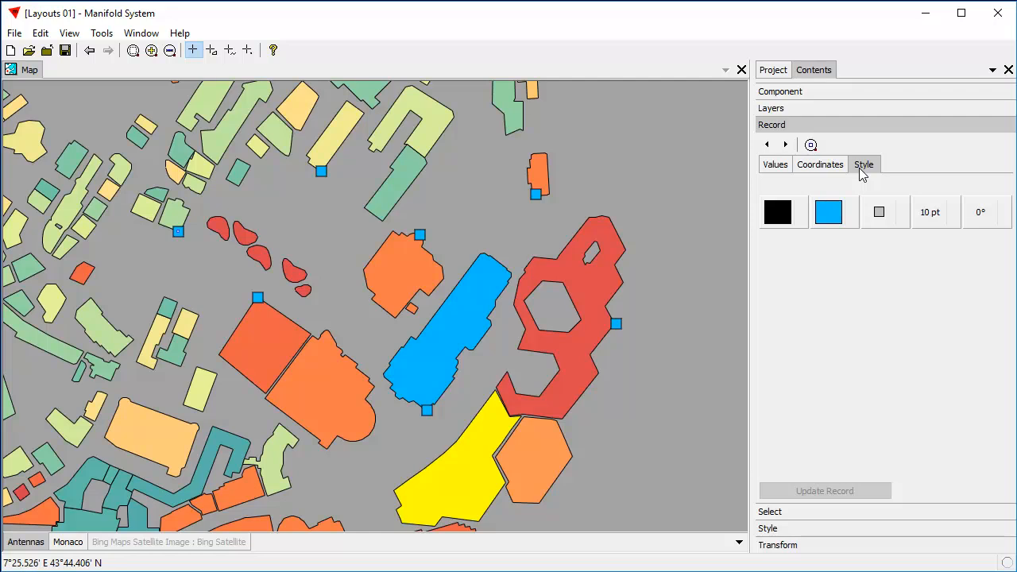
pyautogui.click(879, 221)
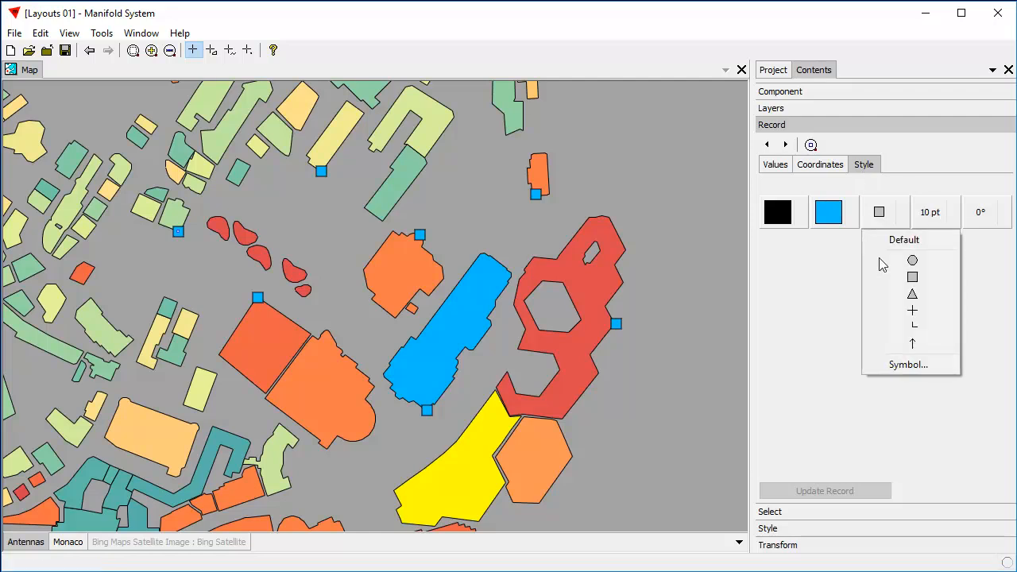
pyautogui.click(905, 365)
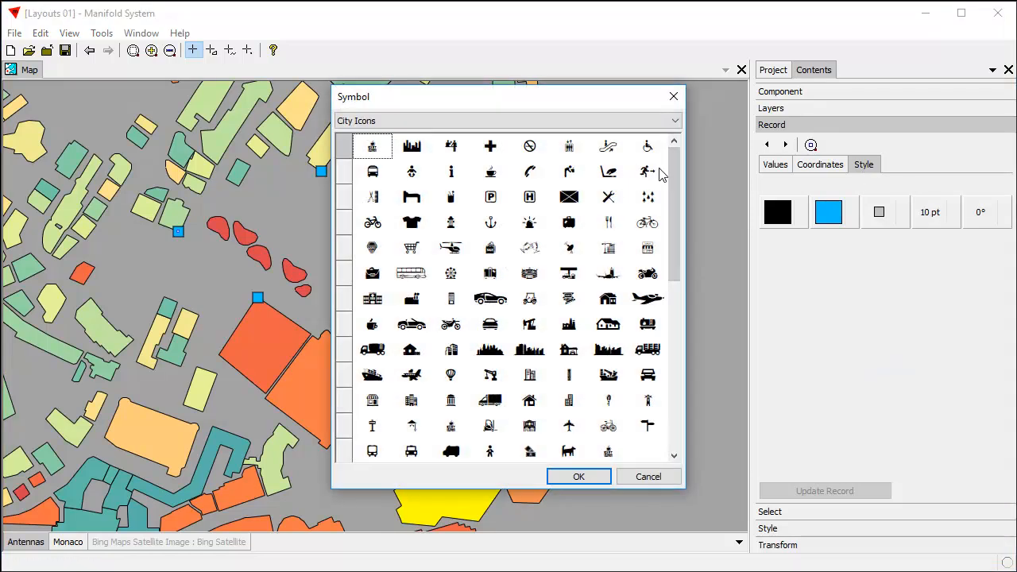
pyautogui.moveTo(677, 170)
pyautogui.mouseDown()
pyautogui.moveTo(677, 215)
pyautogui.moveTo(713, 343)
pyautogui.moveTo(680, 188)
pyautogui.mouseUp()
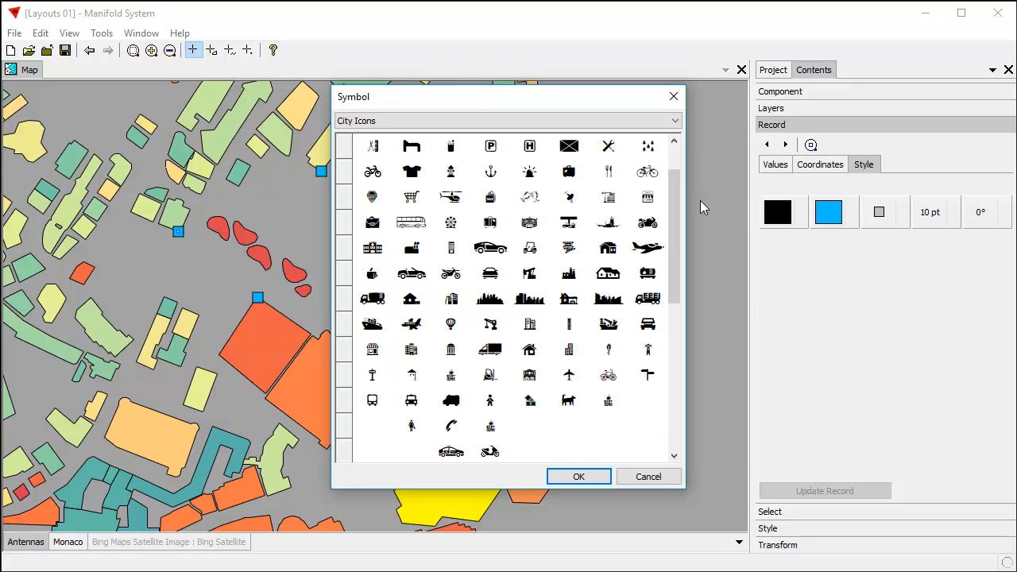
pyautogui.click(447, 278)
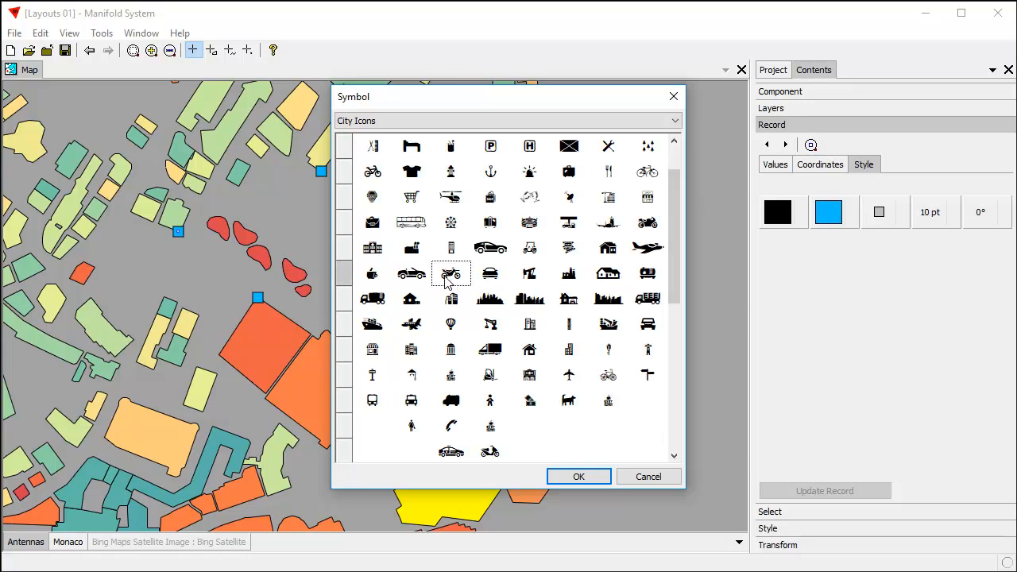
pyautogui.click(570, 480)
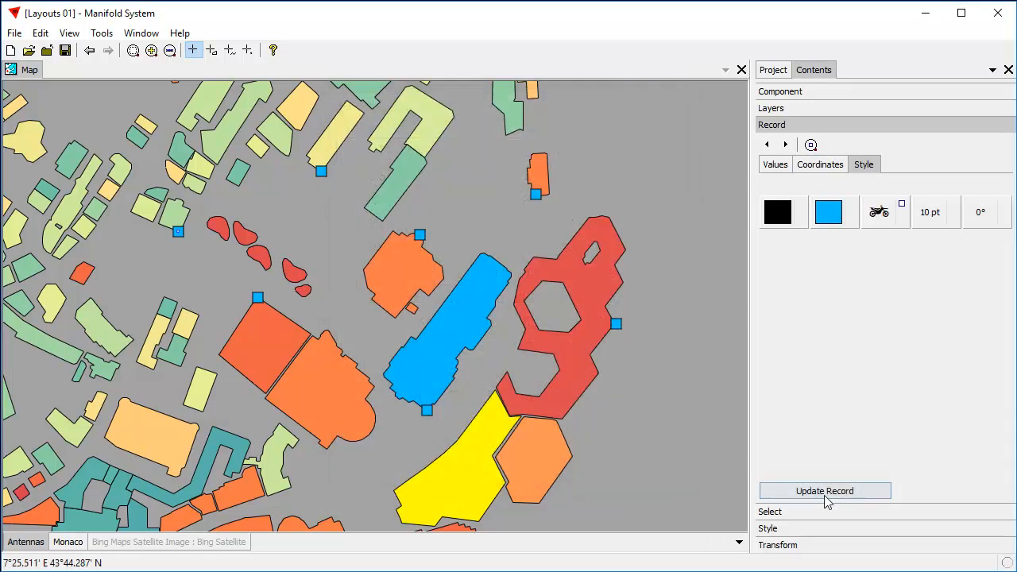
pyautogui.click(827, 497)
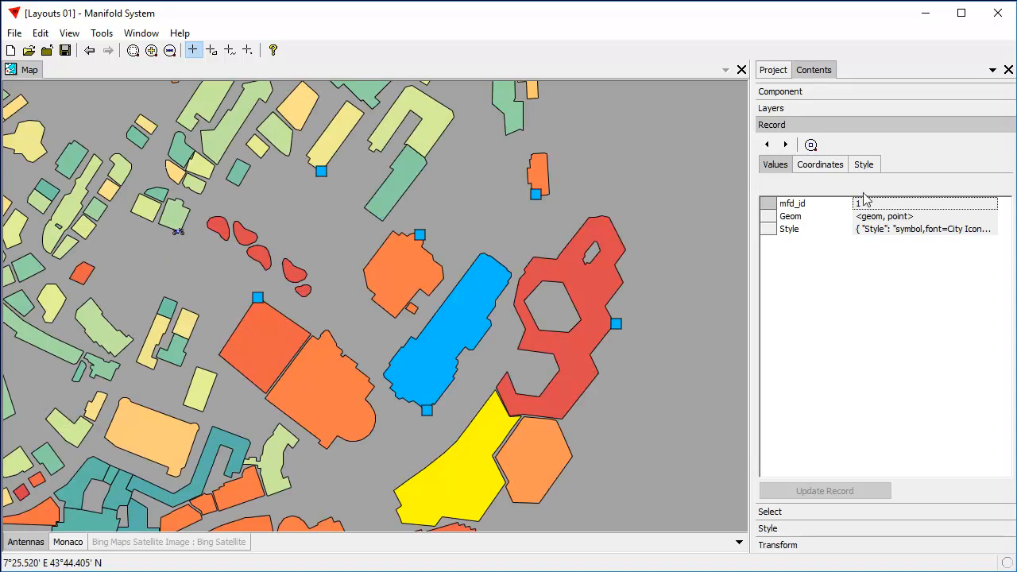
# - Set the motorcycle point's symbol size to 36 pt and update its record
pyautogui.click(868, 165)
pyautogui.click(931, 213)
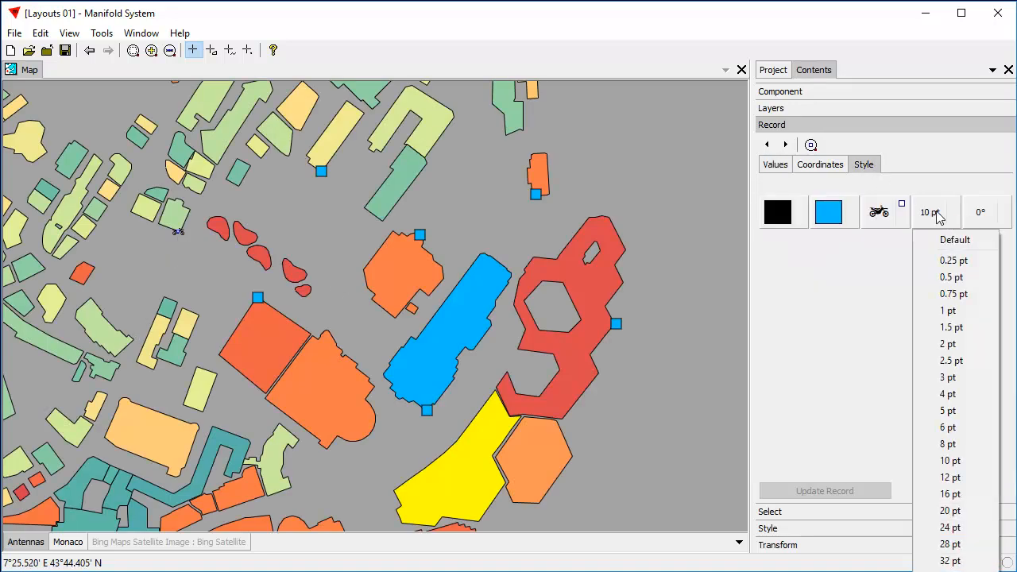
pyautogui.click(950, 569)
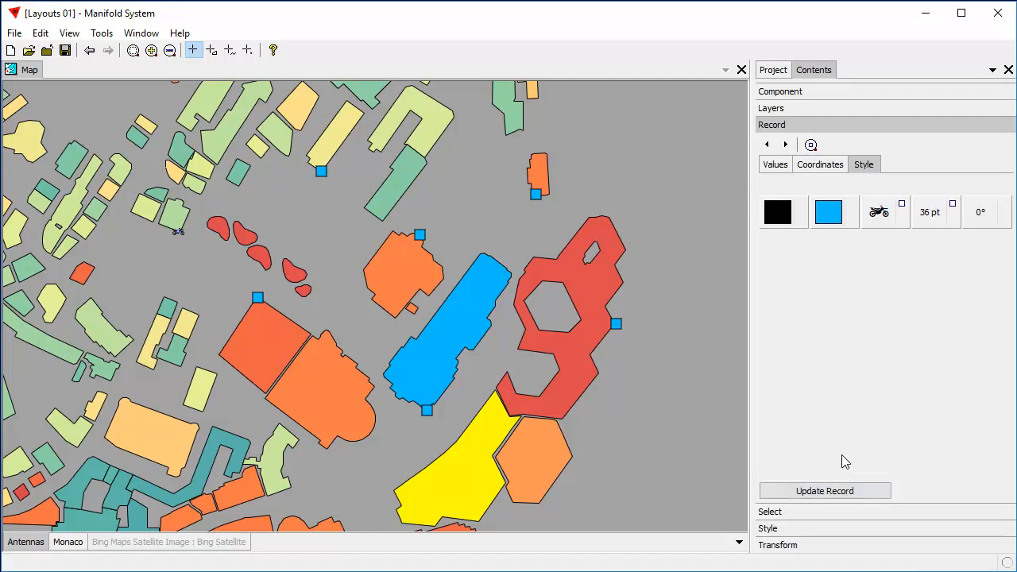
pyautogui.click(847, 491)
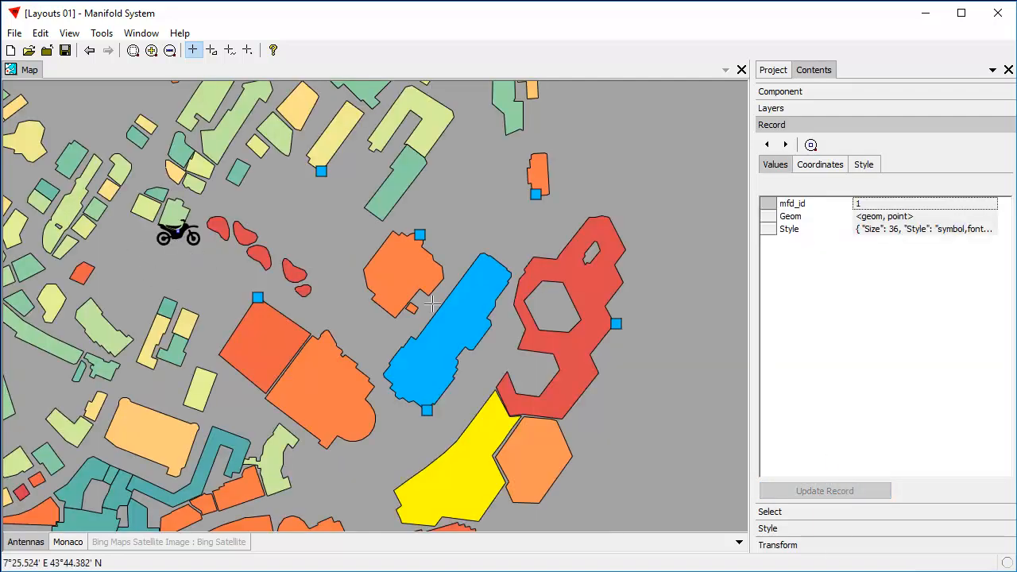
# - Give the antenna point at the foot of the long yellow northern building the City Icons tank truck symbol and update its record
pyautogui.click(320, 171)
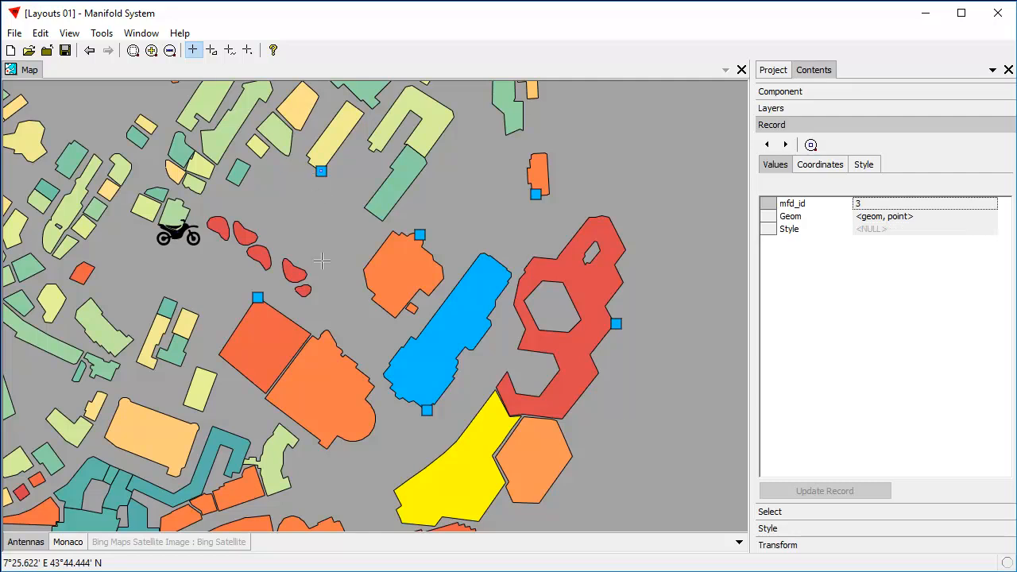
pyautogui.click(876, 163)
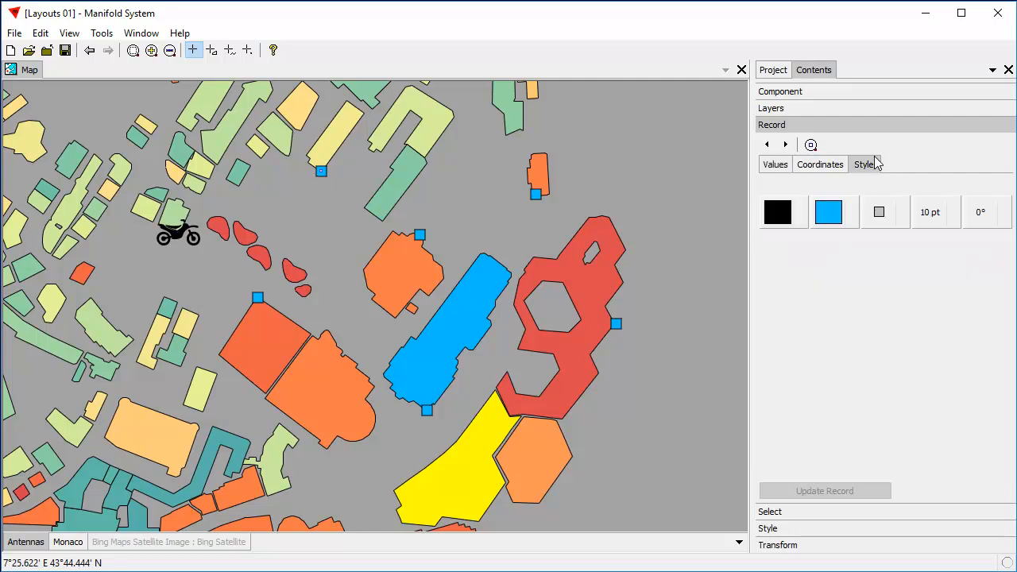
pyautogui.click(896, 220)
pyautogui.click(908, 365)
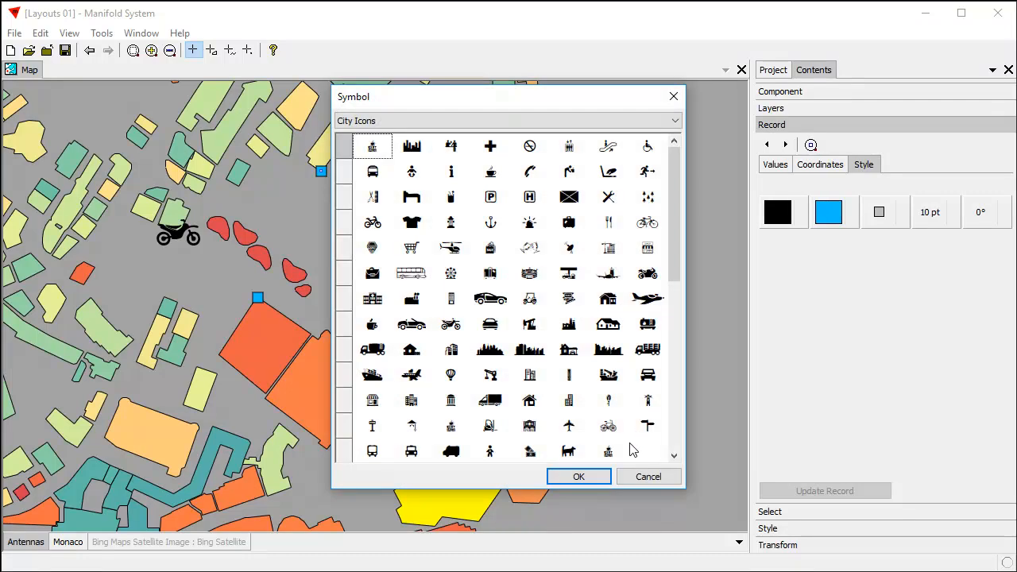
pyautogui.click(371, 358)
pyautogui.click(586, 477)
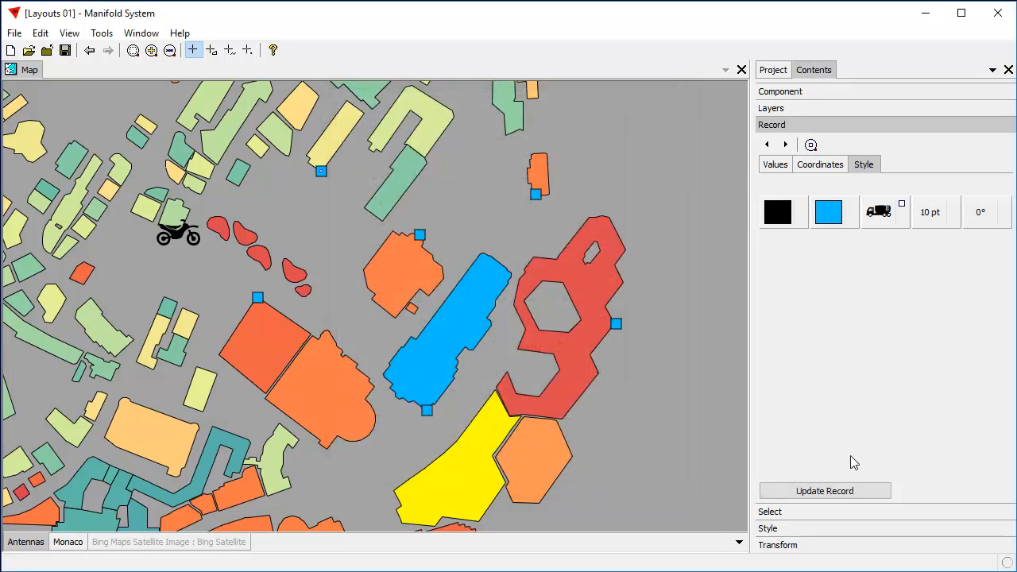
pyautogui.click(849, 493)
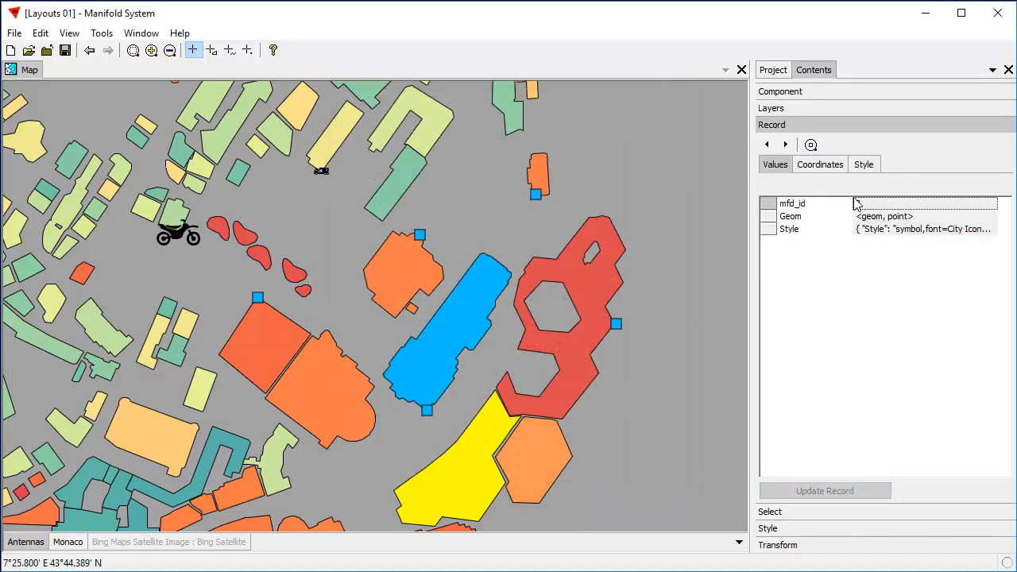
# - Set the truck point's symbol size to 36 pt and update its record
pyautogui.click(864, 165)
pyautogui.click(934, 213)
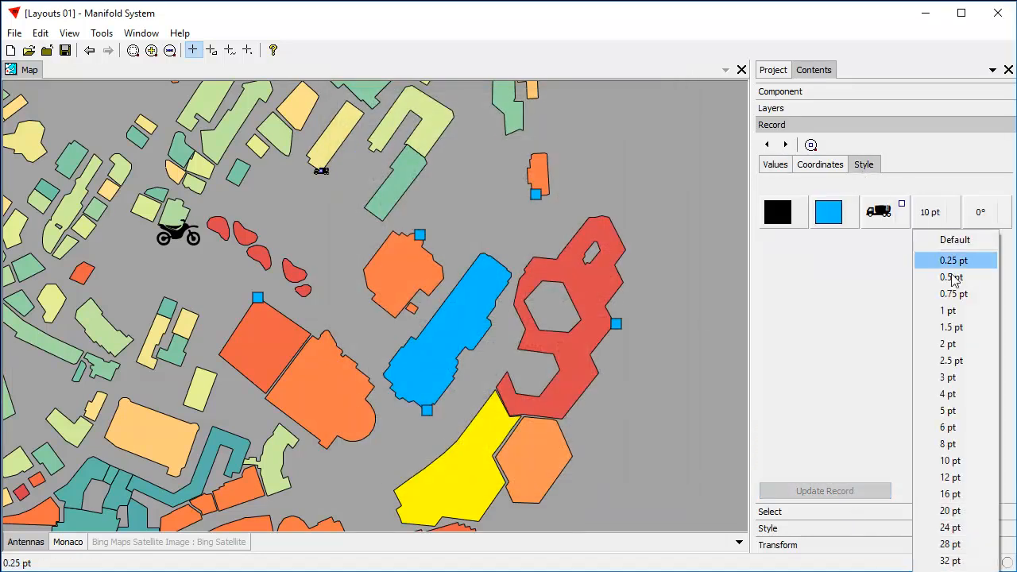
pyautogui.click(982, 564)
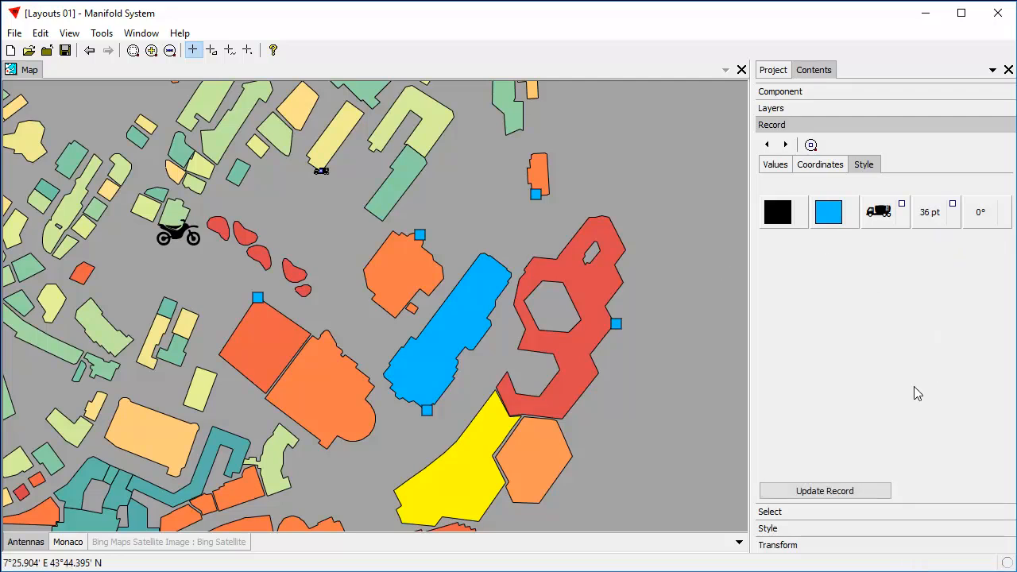
pyautogui.click(870, 491)
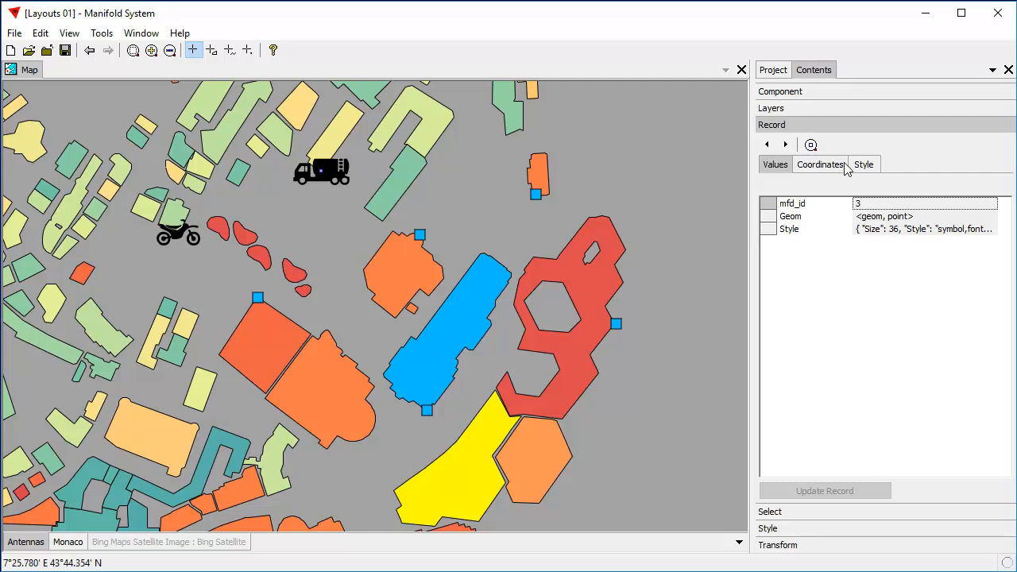
pyautogui.click(821, 166)
pyautogui.click(775, 165)
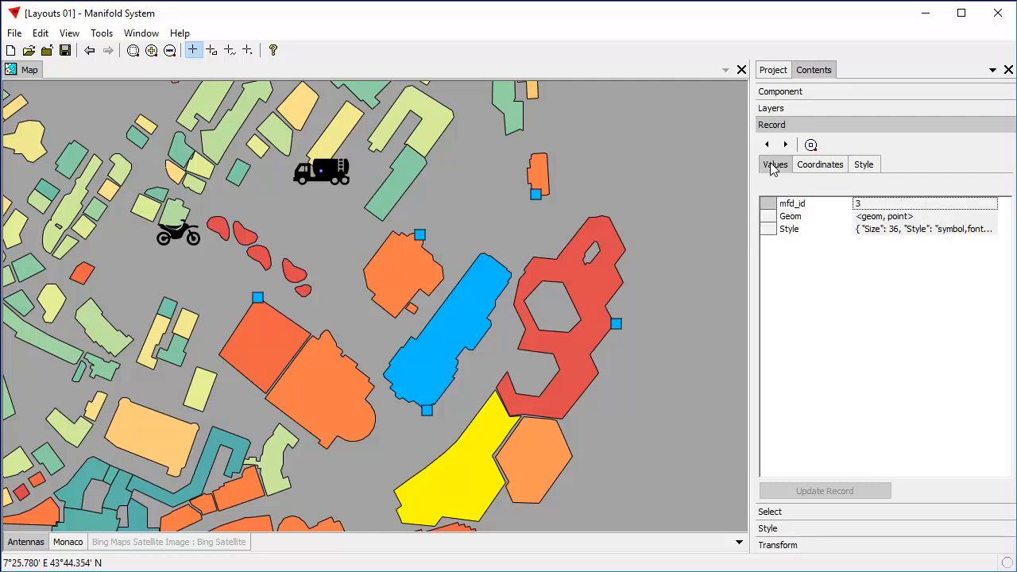
pyautogui.click(866, 165)
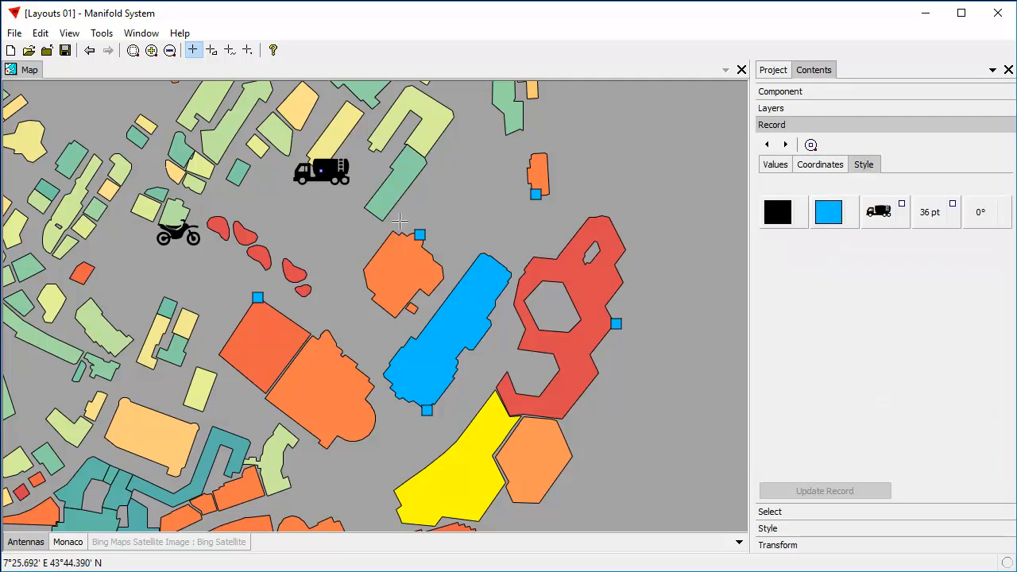
# - Choose the Wingdings black circled 3 as the symbol for the antenna point at the northern corner of the square orange building
pyautogui.click(258, 297)
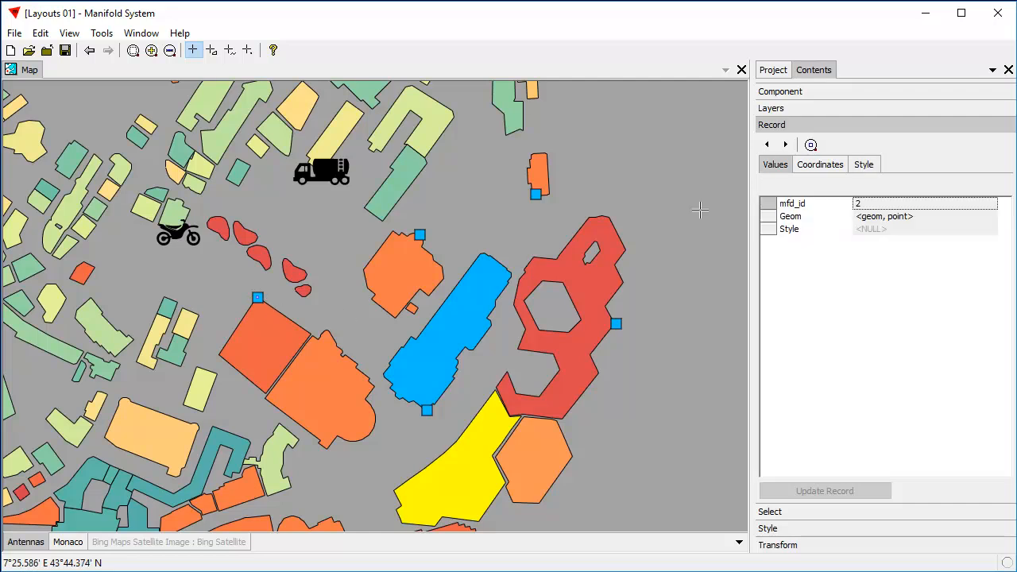
pyautogui.click(866, 166)
pyautogui.click(951, 225)
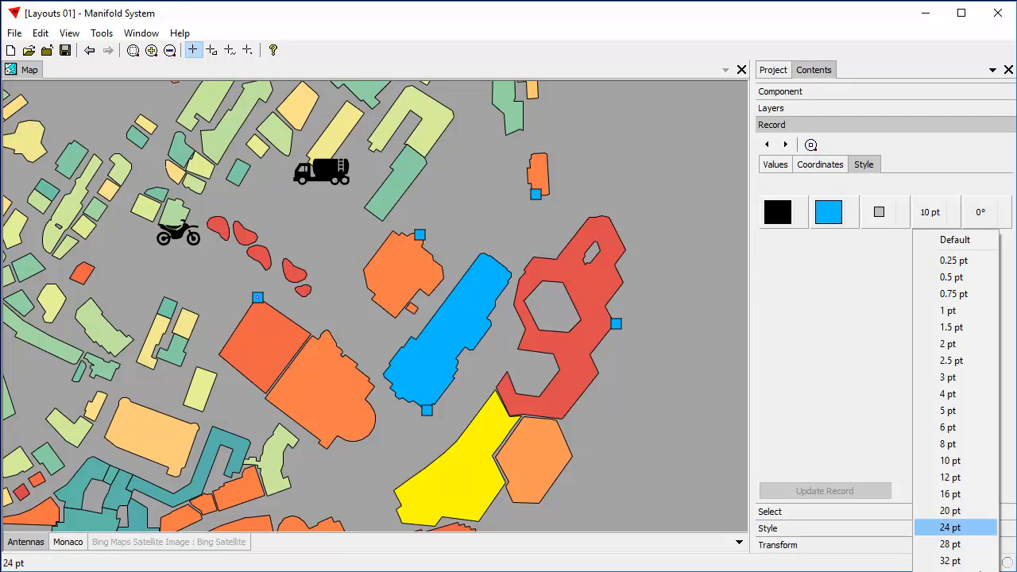
pyautogui.click(880, 217)
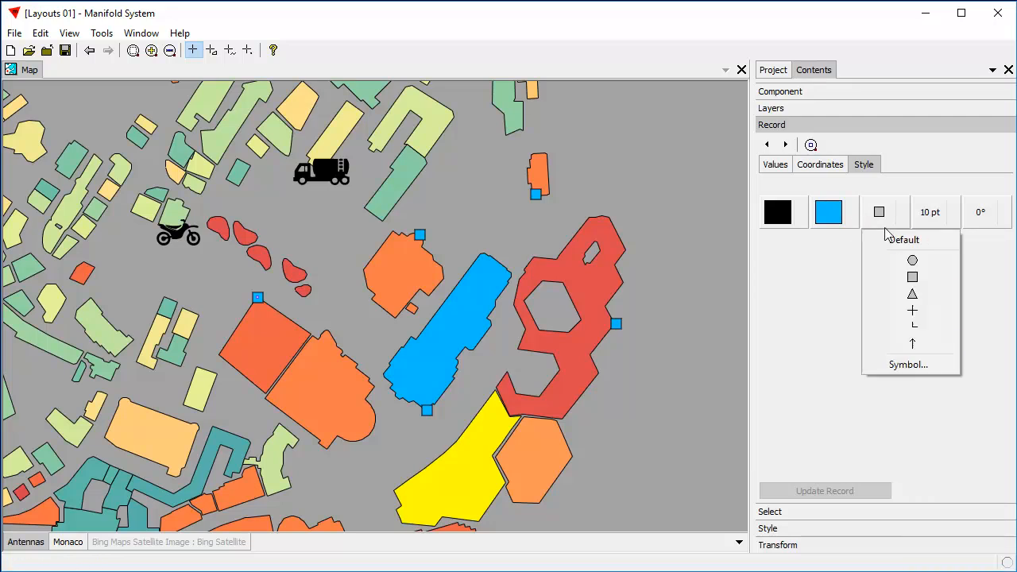
pyautogui.click(930, 367)
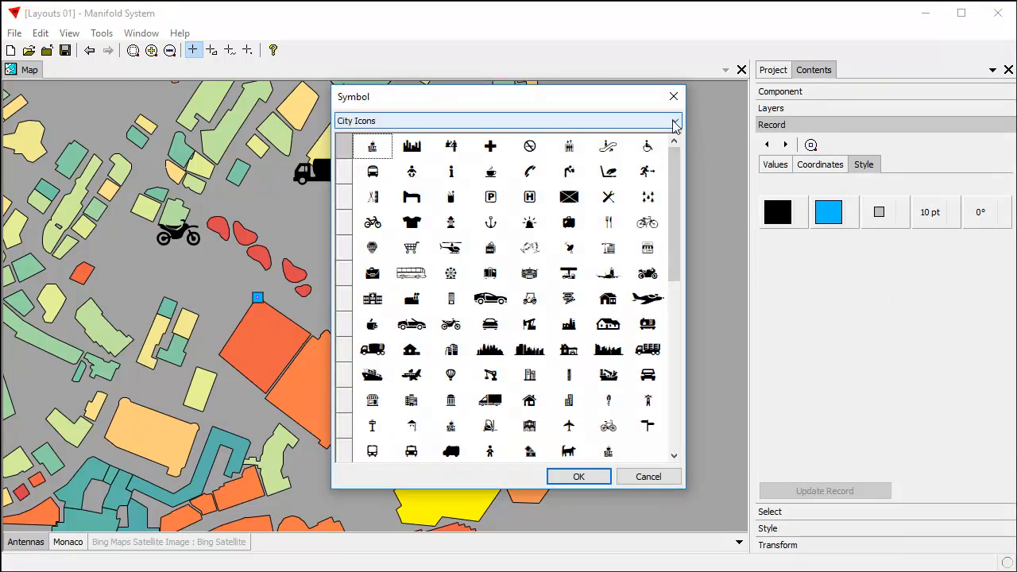
pyautogui.click(676, 123)
pyautogui.moveTo(675, 239); pyautogui.dragTo(727, 444)
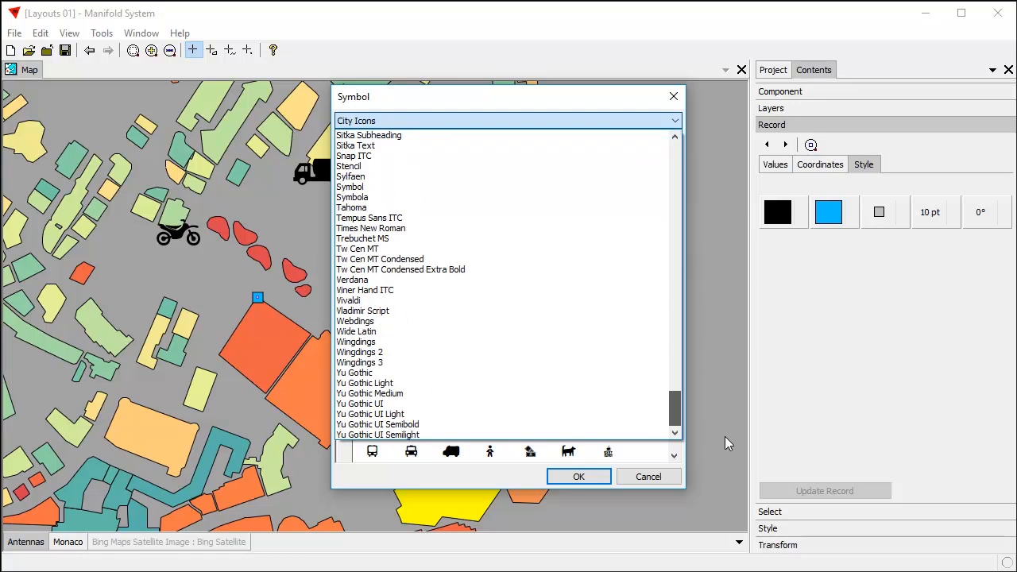
pyautogui.click(378, 343)
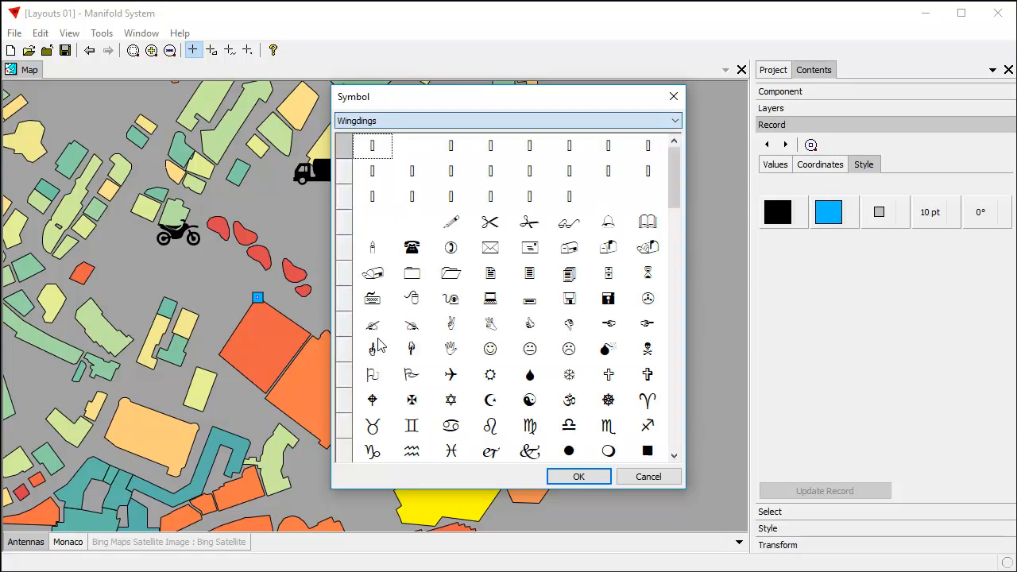
pyautogui.moveTo(673, 179); pyautogui.dragTo(711, 375)
pyautogui.click(609, 278)
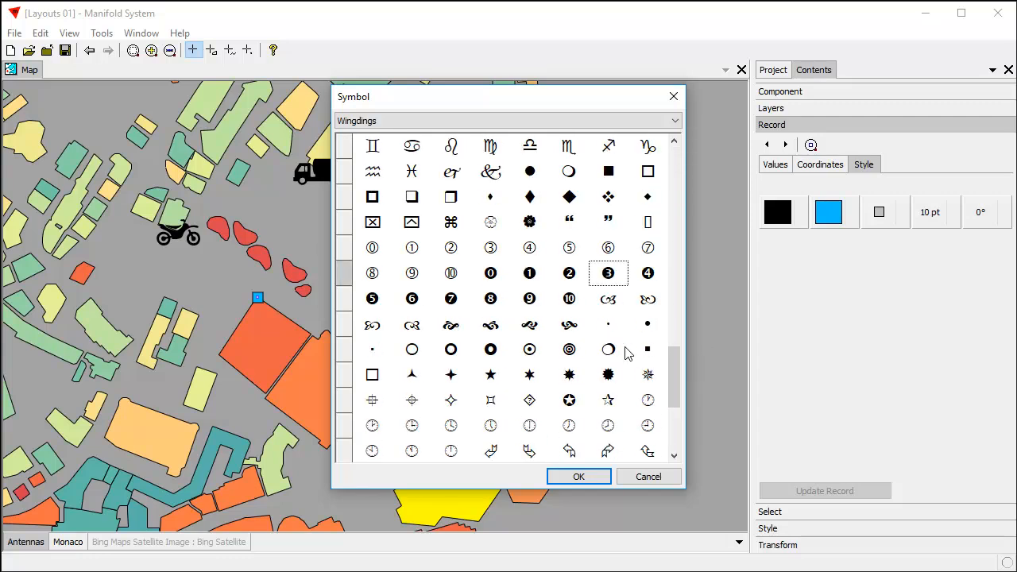
pyautogui.click(590, 479)
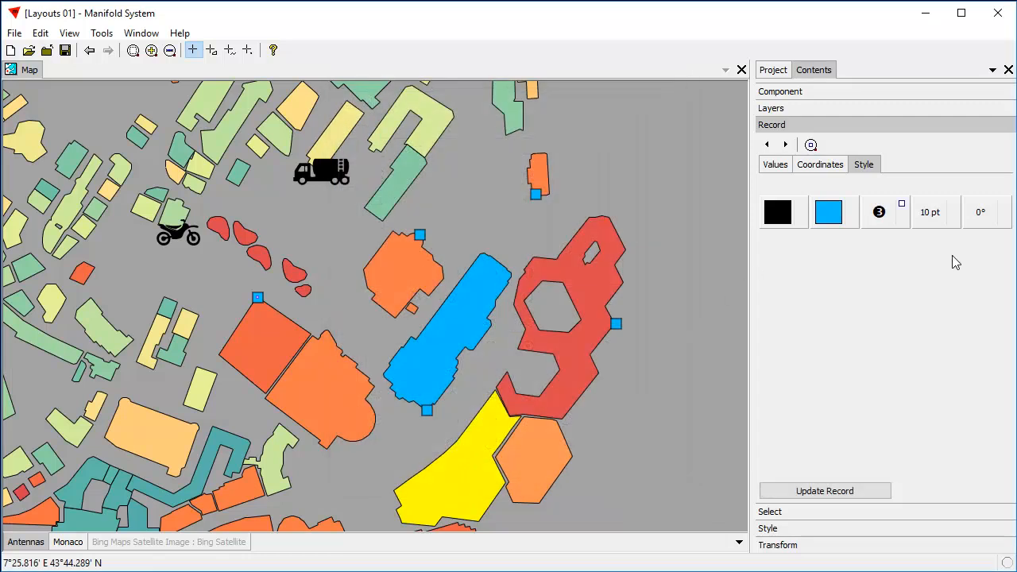
# - Set the circled 3 symbol's size to 36 pt and update the point's record
pyautogui.click(929, 218)
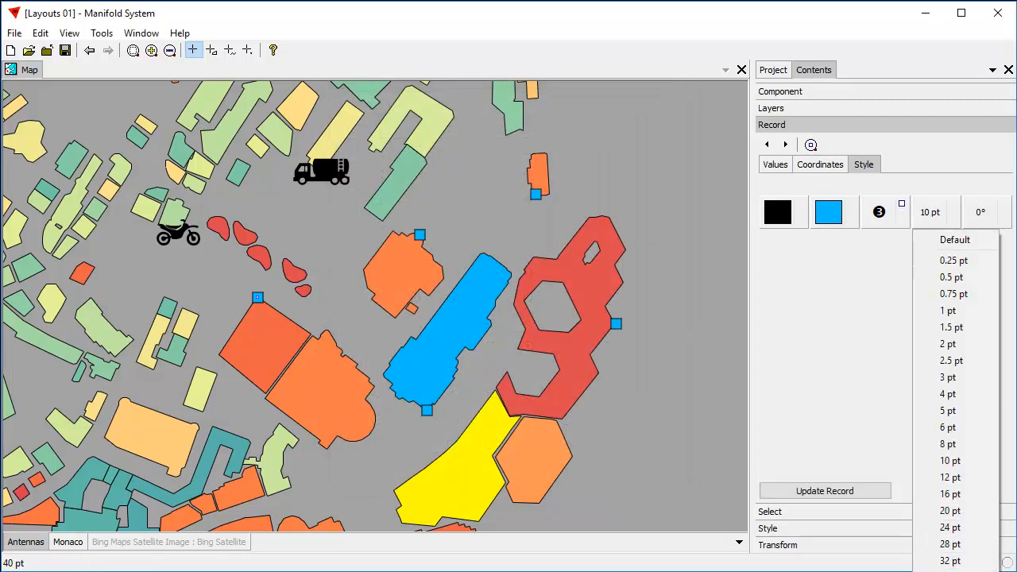
pyautogui.click(950, 570)
pyautogui.click(856, 493)
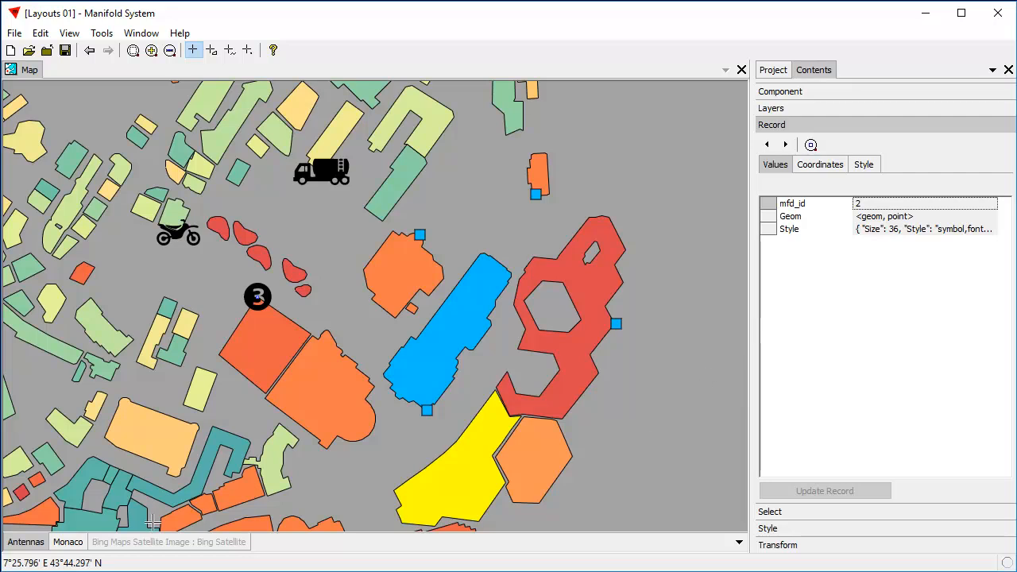
# - Deselect the current antenna point and turn off the use of per-record style for the Antennas layer
pyautogui.click(686, 444)
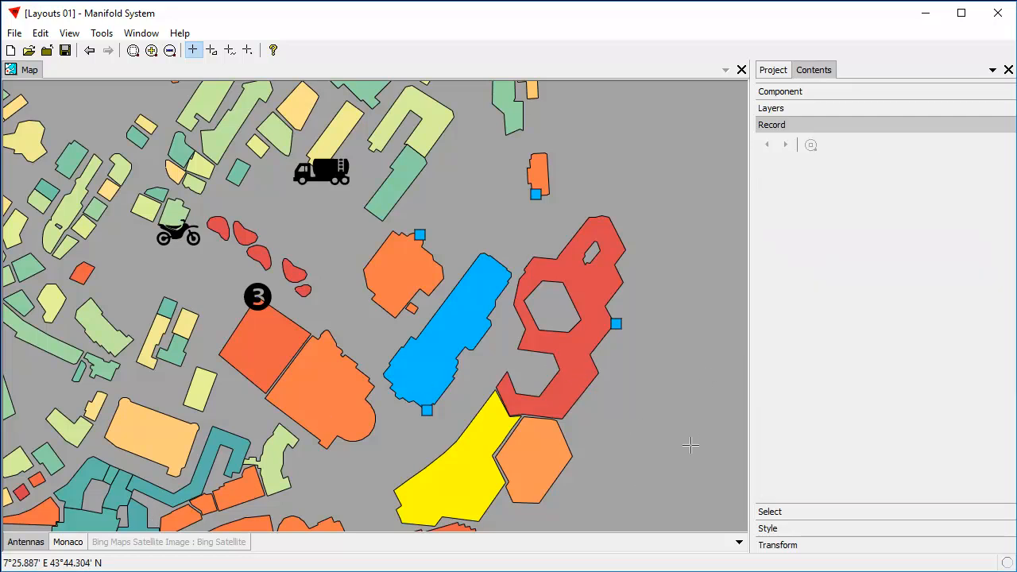
pyautogui.click(805, 530)
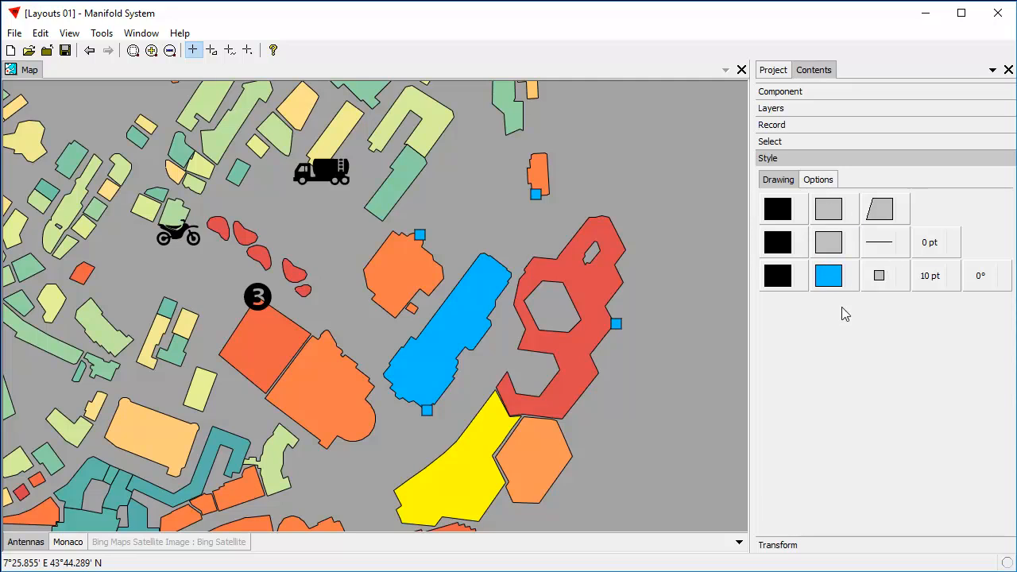
pyautogui.click(818, 180)
pyautogui.click(828, 204)
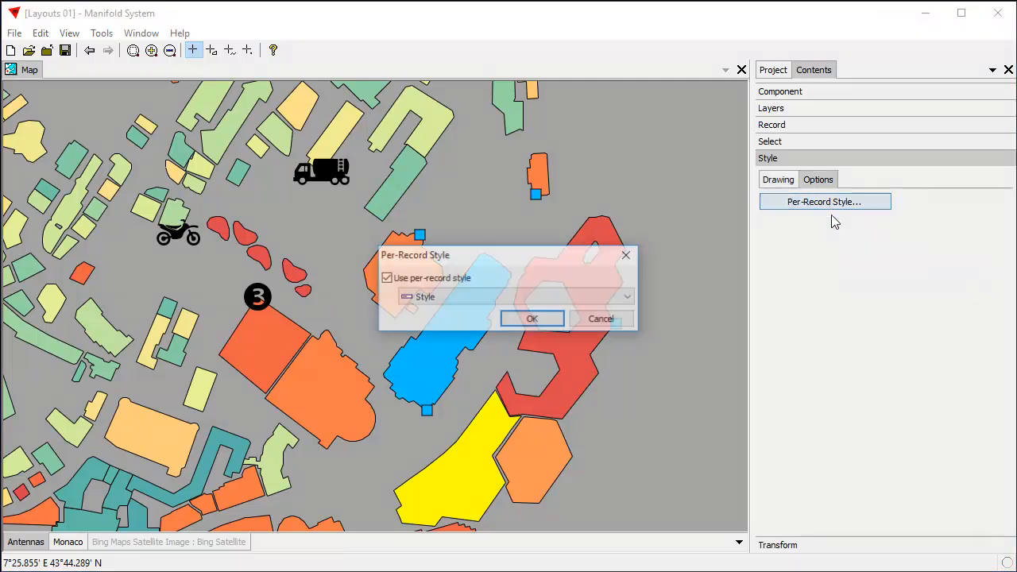
pyautogui.click(385, 279)
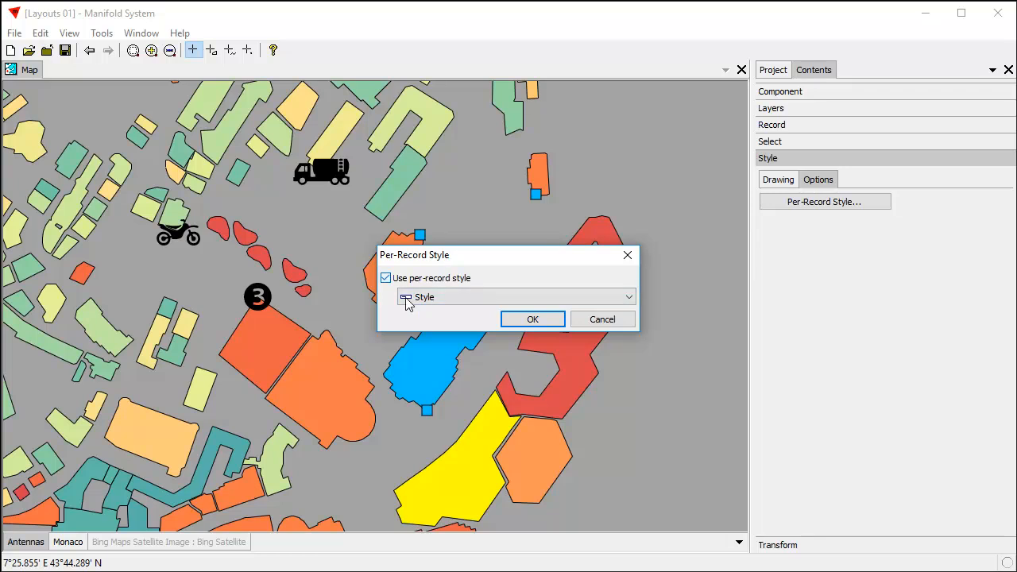
pyautogui.click(533, 318)
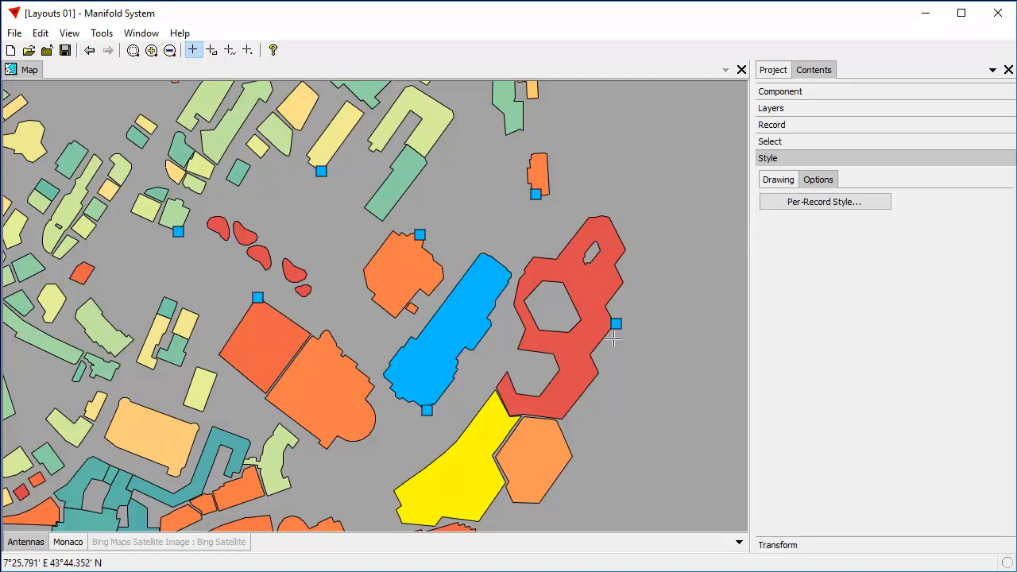
# - Turn on per-record style for the Antennas layer again, using the Style field
pyautogui.click(813, 206)
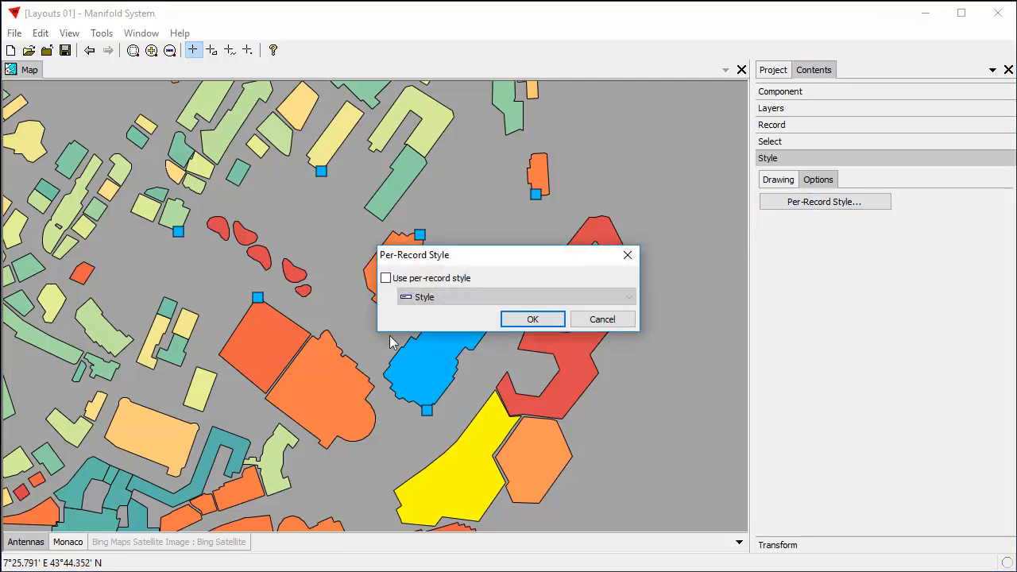
pyautogui.click(386, 278)
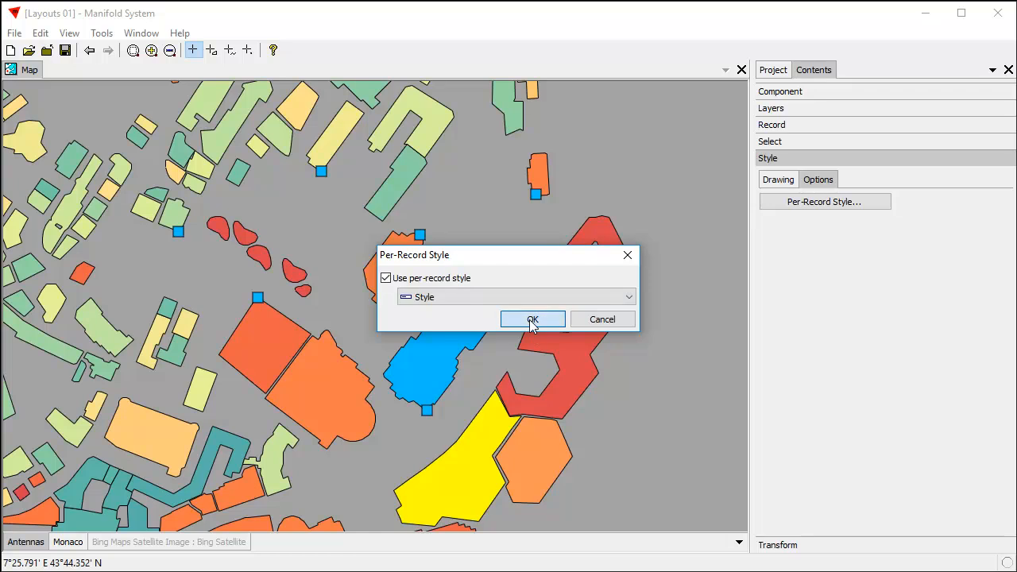
pyautogui.click(532, 320)
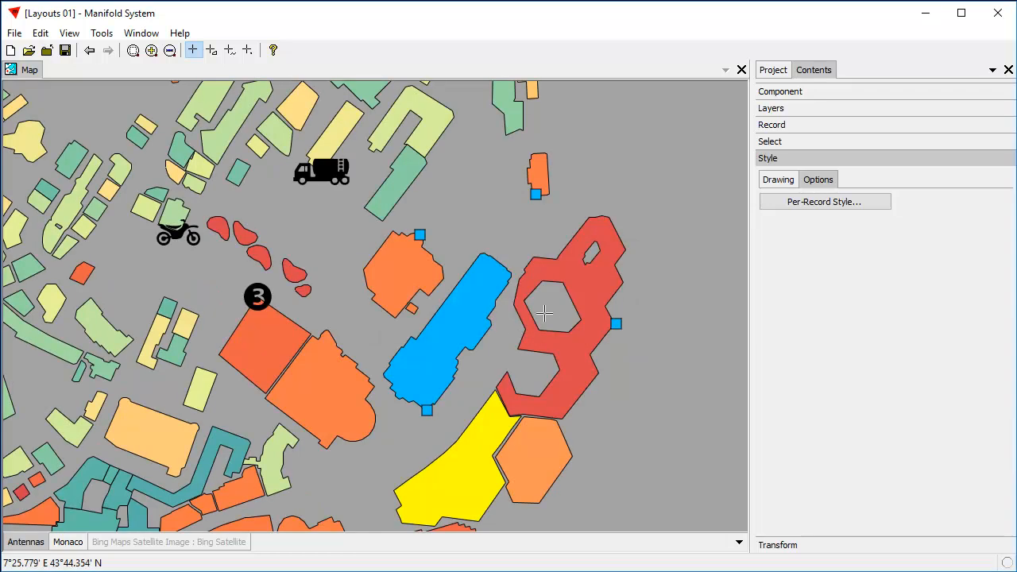
# - Open the Antennas Table, widen its Style column to show the full style strings, and compare them with the map
pyautogui.click(771, 72)
pyautogui.doubleClick(832, 169)
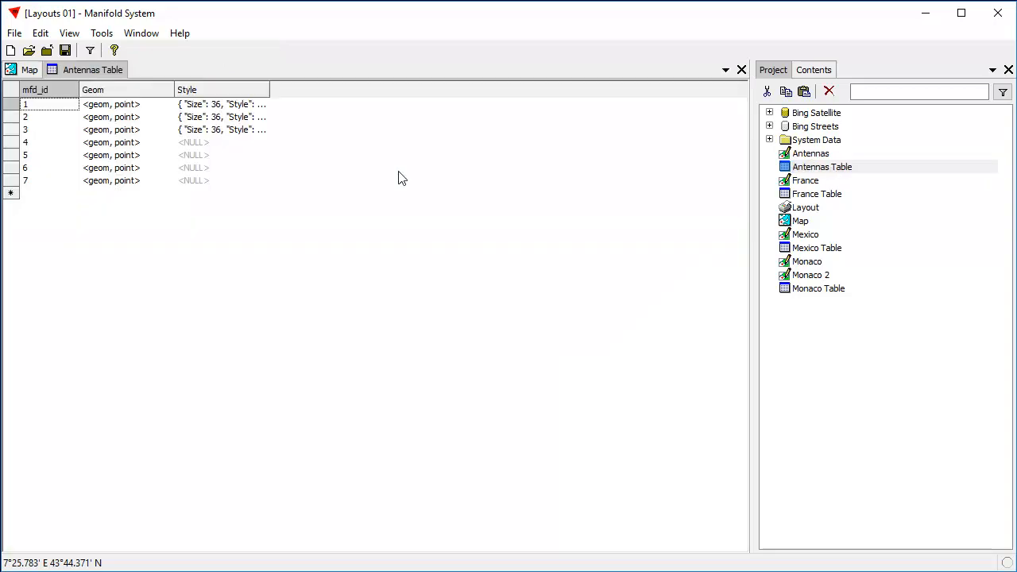
pyautogui.moveTo(270, 91); pyautogui.dragTo(626, 96)
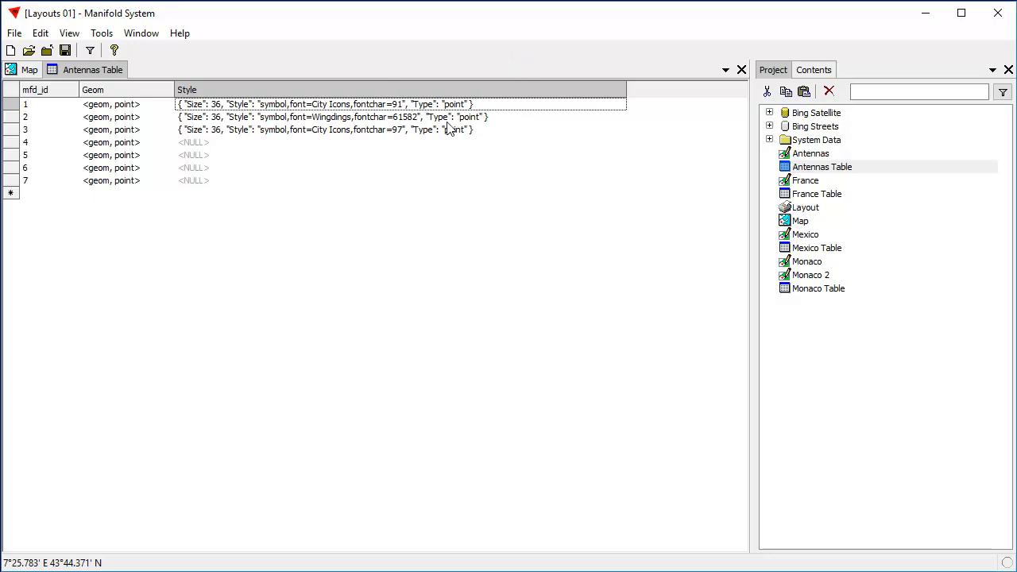
pyautogui.click(10, 71)
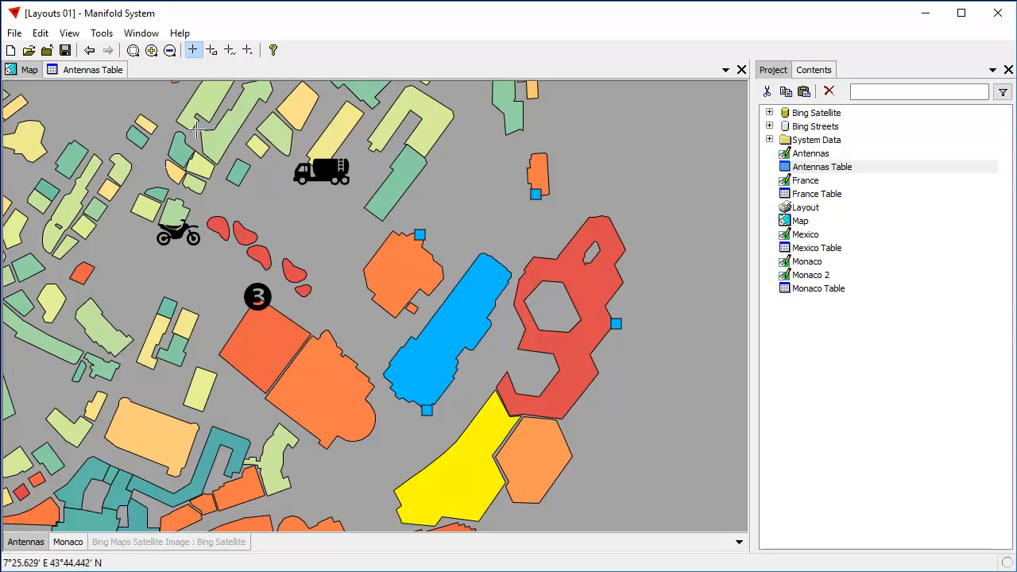
pyautogui.click(80, 70)
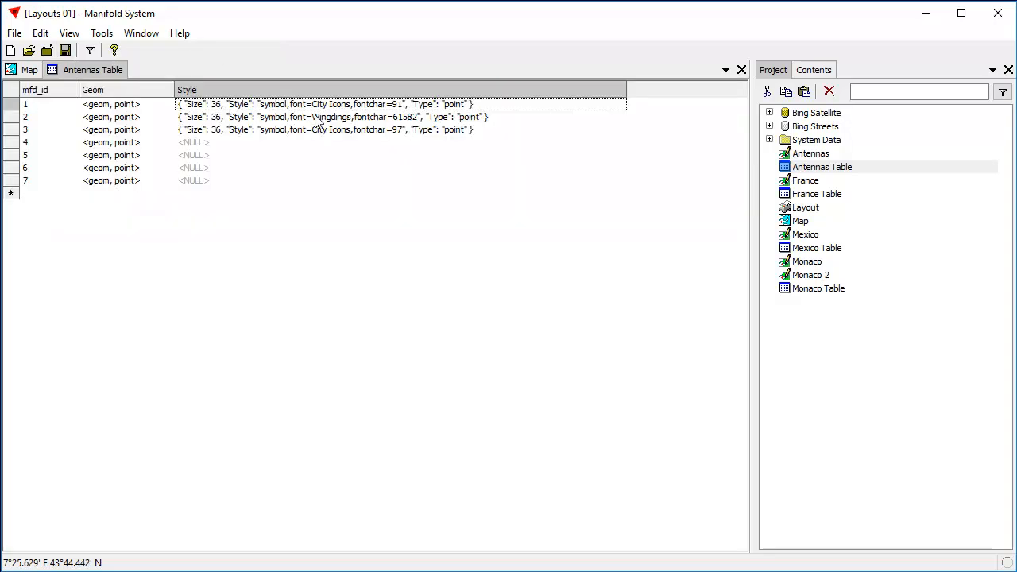
# - Copy the Style value of record 2 into record 1 of the Antennas Table and refresh the map
pyautogui.rightClick(316, 119)
pyautogui.click(352, 145)
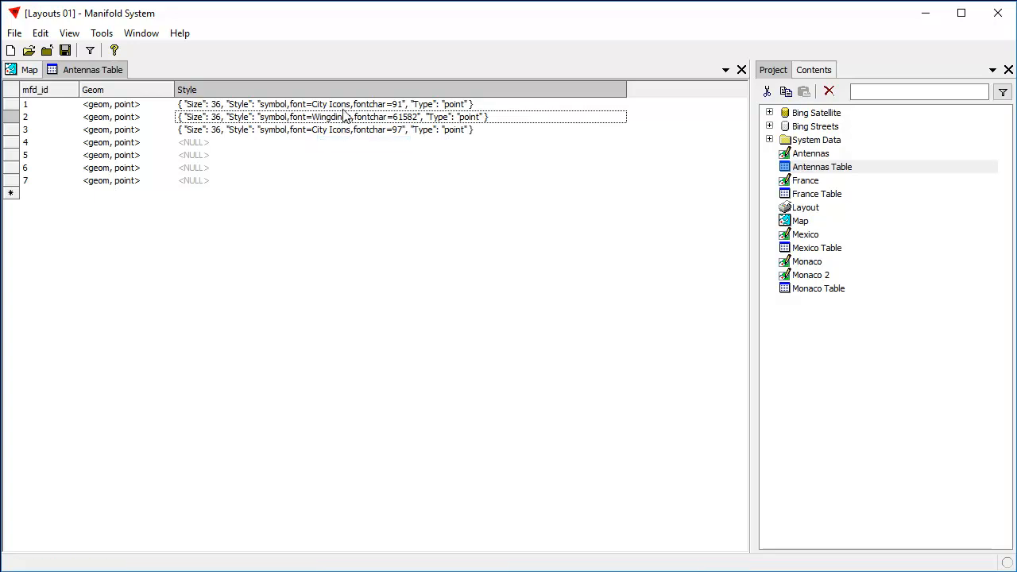
pyautogui.rightClick(344, 104)
pyautogui.click(383, 152)
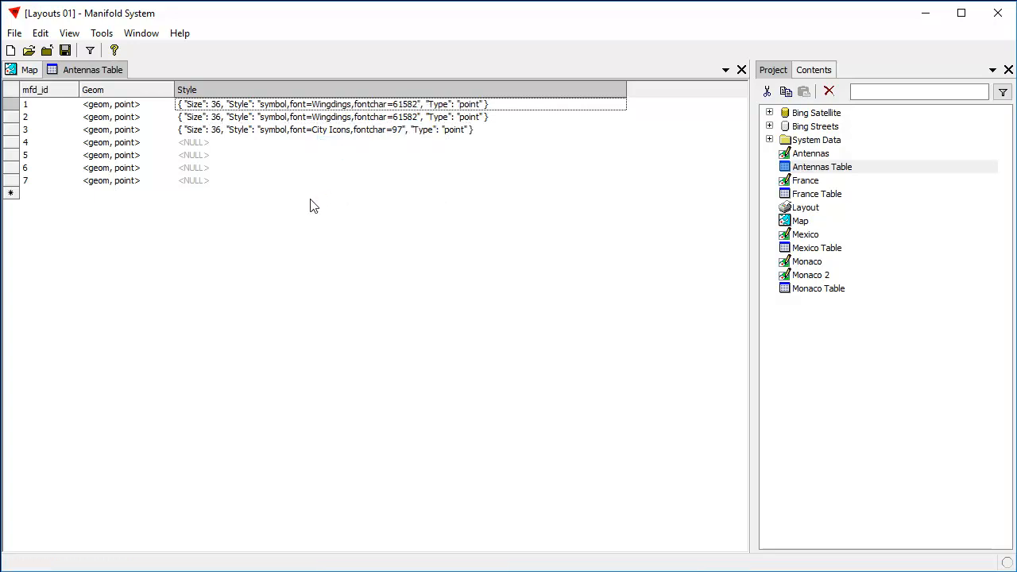
pyautogui.click(30, 70)
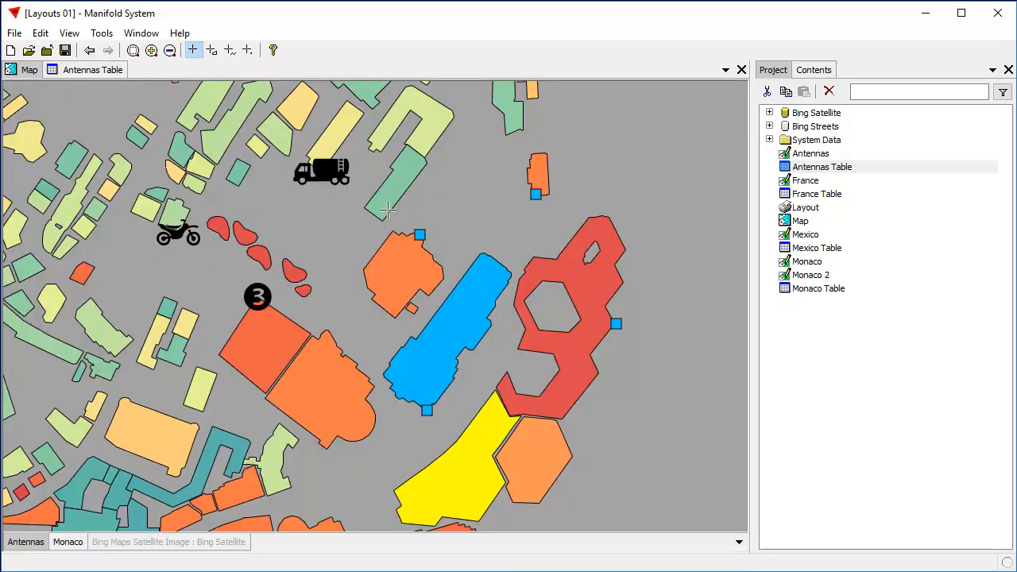
pyautogui.click(70, 33)
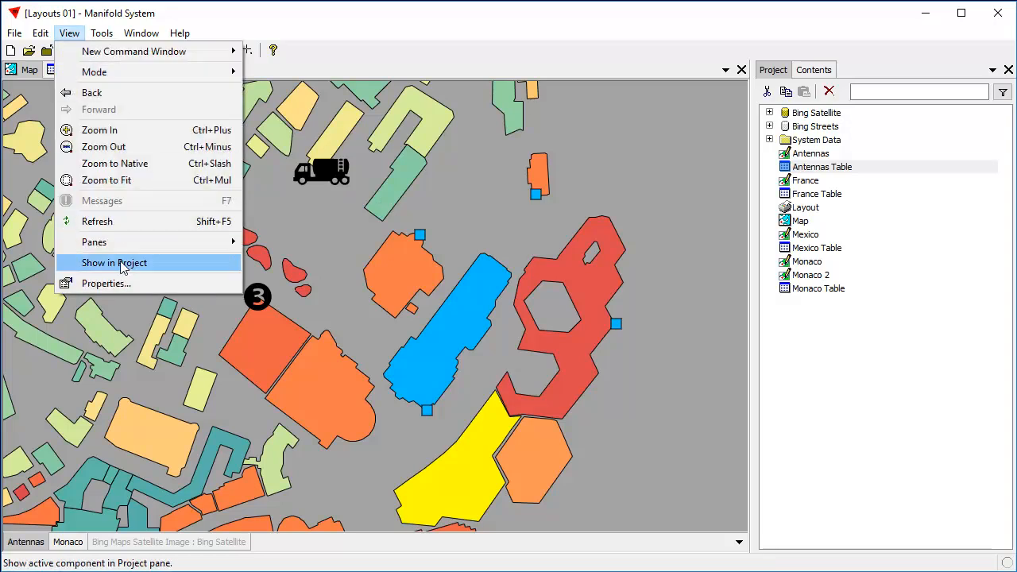
pyautogui.click(123, 225)
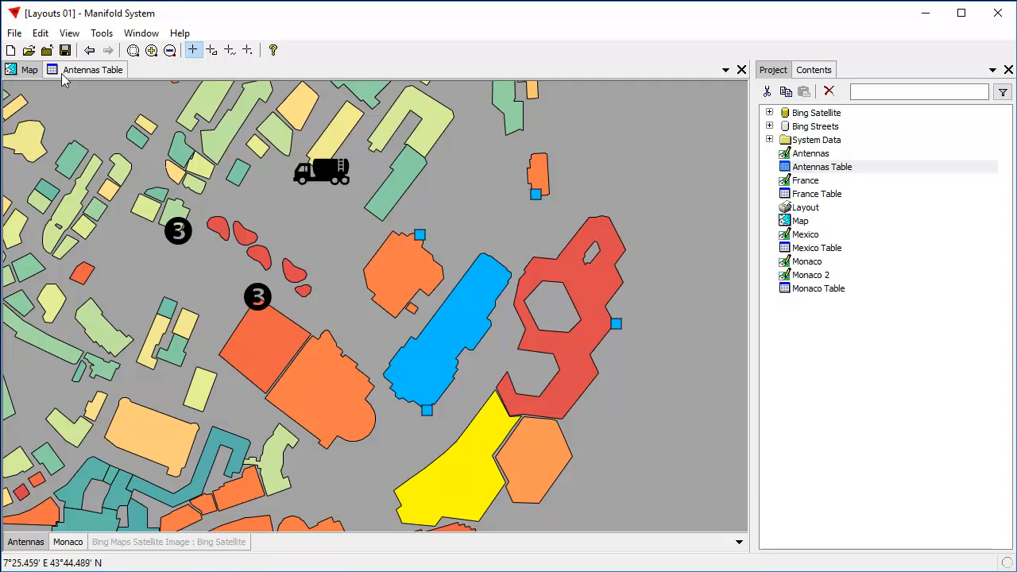
# - Replace the Style value of record 1 in the Antennas Table with a copy of record 3's value
pyautogui.click(90, 72)
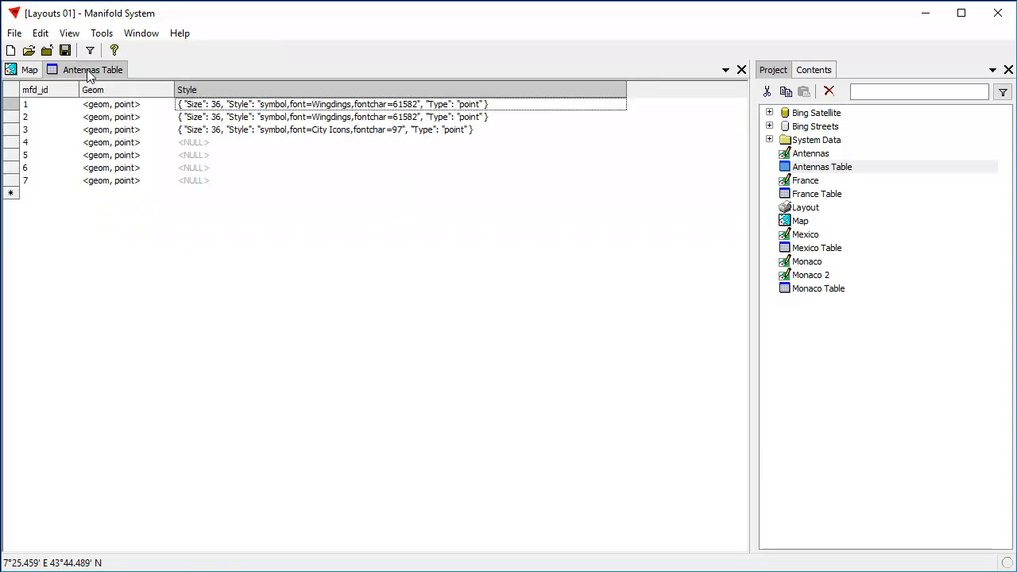
pyautogui.click(400, 131)
pyautogui.rightClick(400, 132)
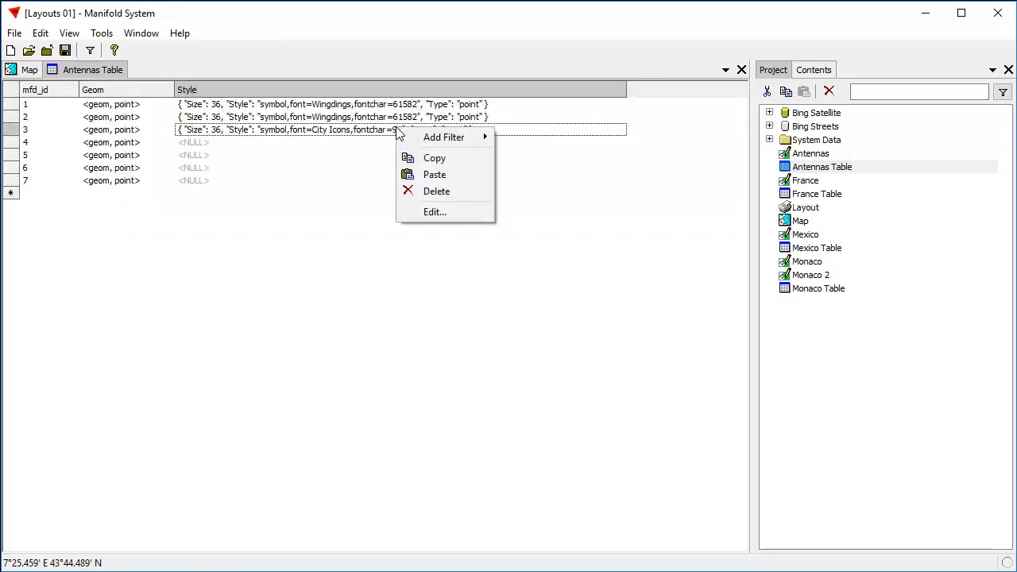
pyautogui.click(435, 162)
pyautogui.click(450, 106)
pyautogui.rightClick(450, 107)
pyautogui.click(495, 158)
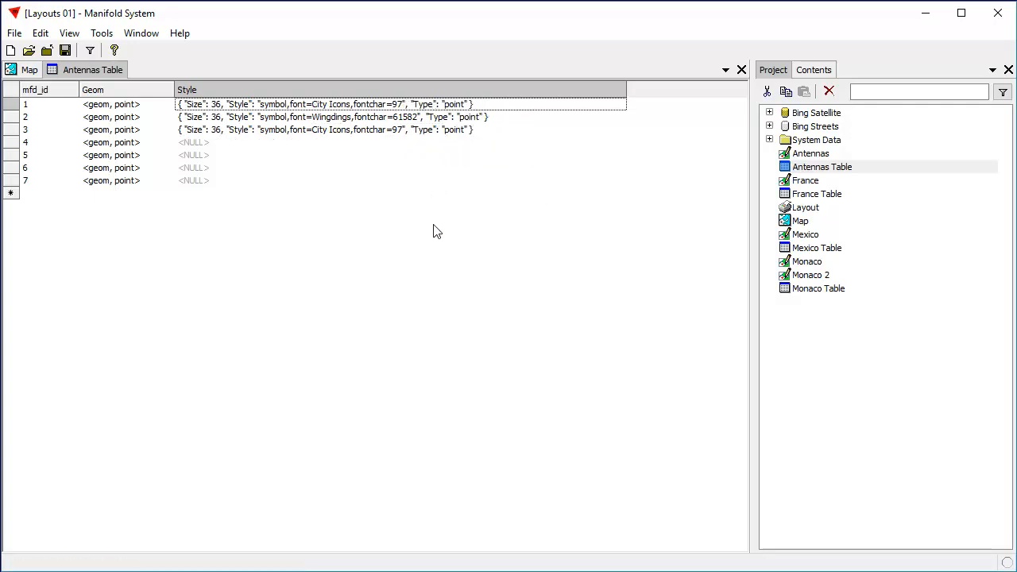
# - Refresh the map to redraw record 1's antenna symbol and compare the map with the table's style strings
pyautogui.click(26, 71)
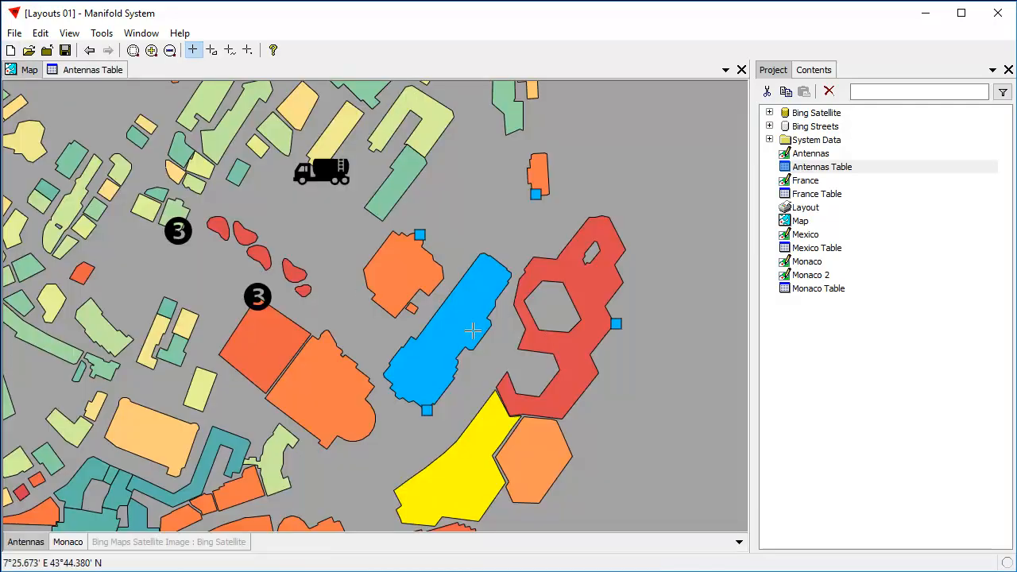
pyautogui.click(69, 34)
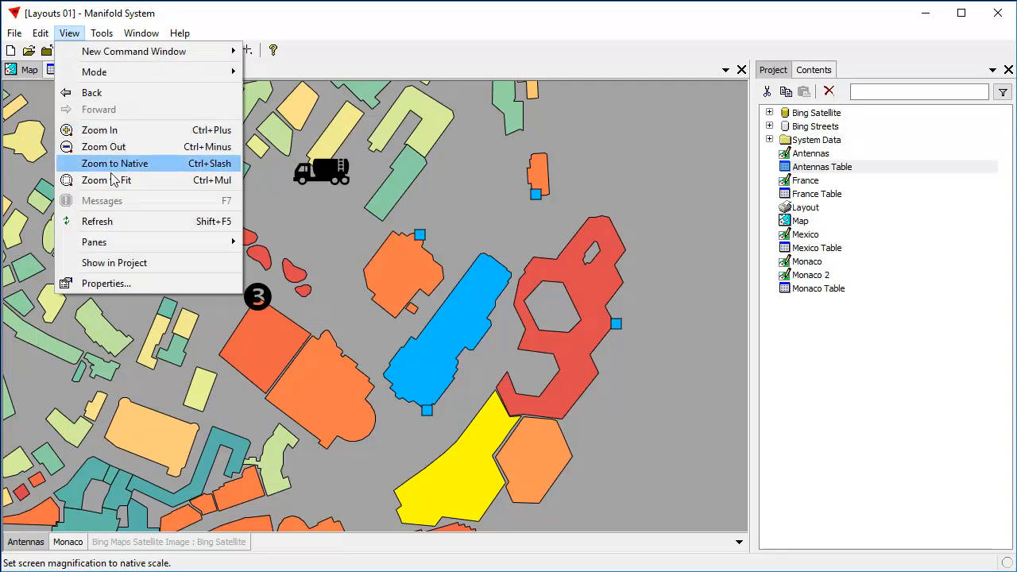
pyautogui.click(124, 221)
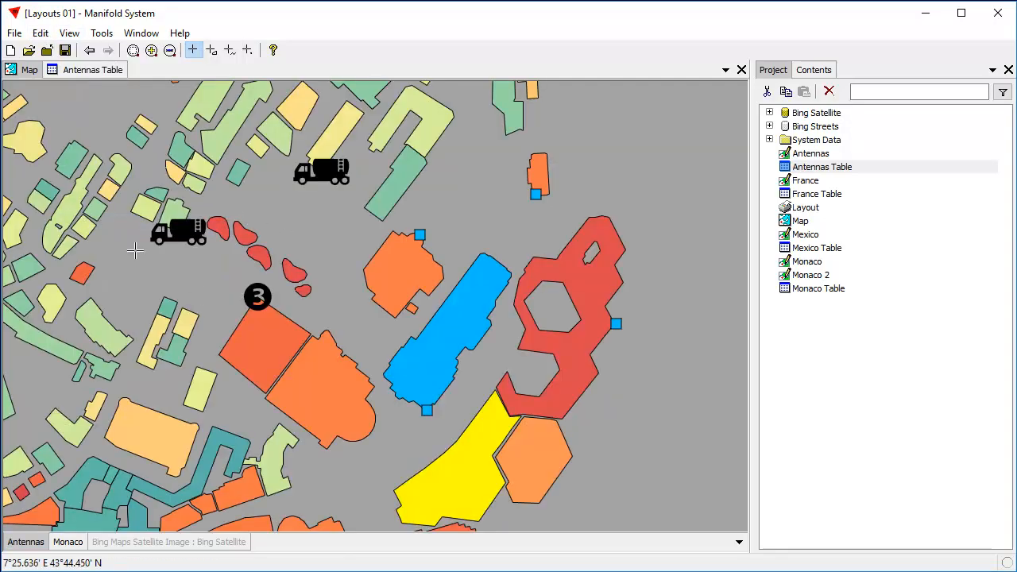
pyautogui.click(69, 71)
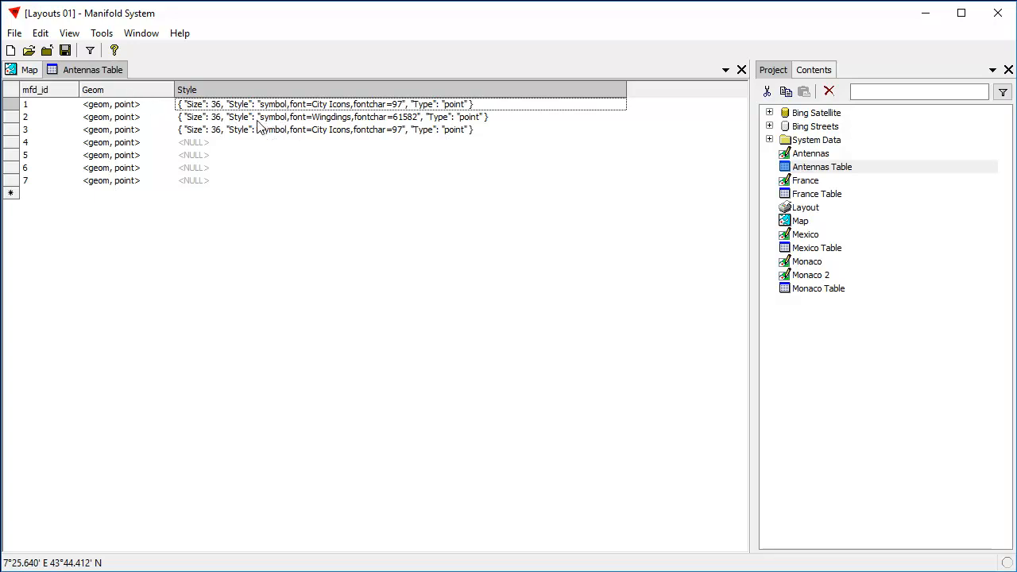
pyautogui.click(26, 70)
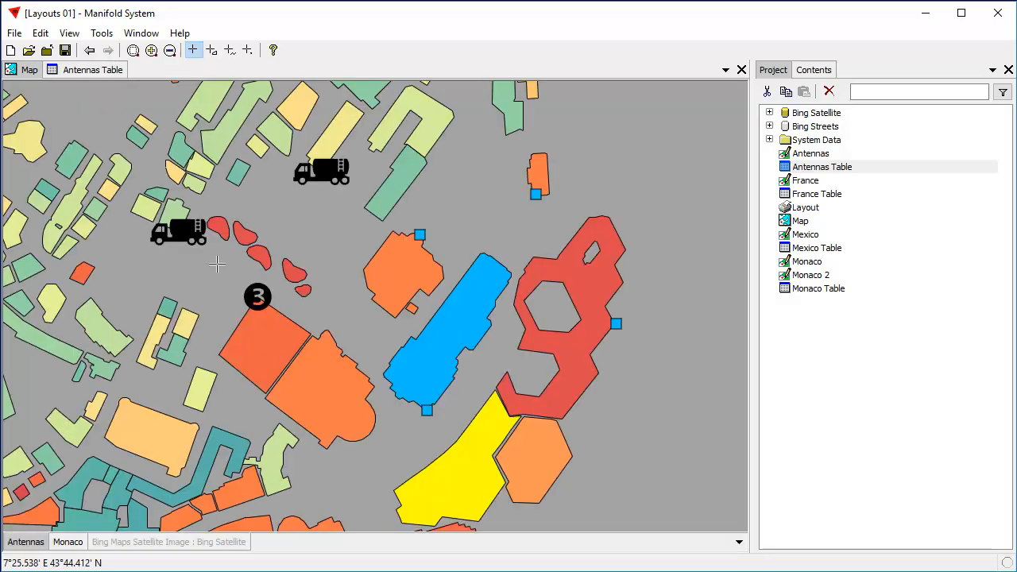